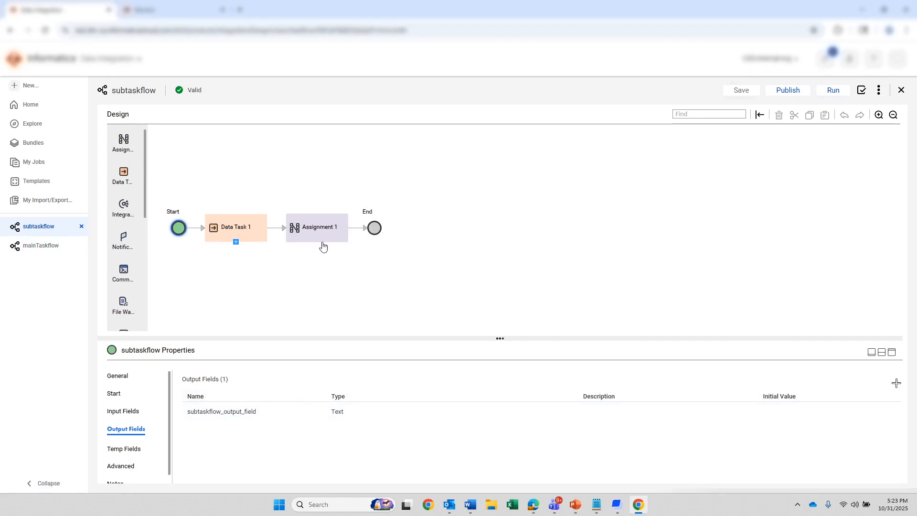
Review the formula assigned to subtaskflow_output_field in the Assignment 1 step of subtaskflow, then close the expression editor.
click(320, 240)
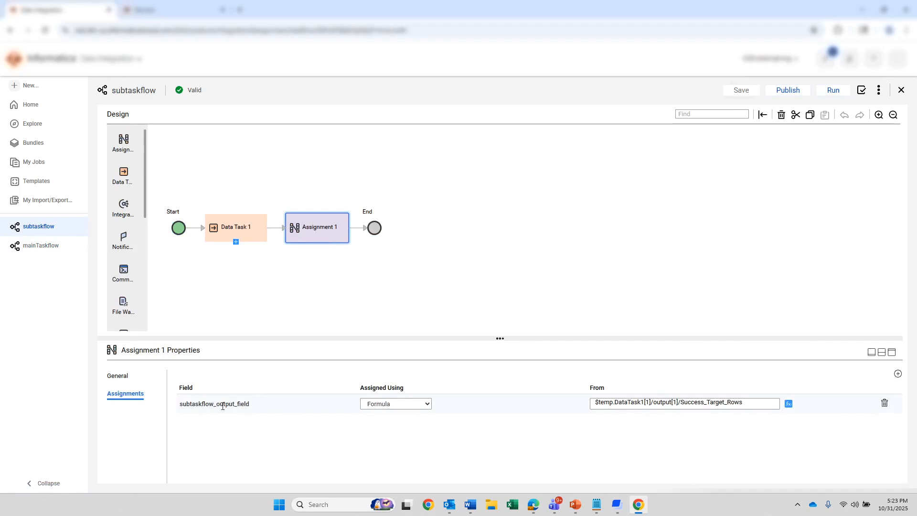
click(789, 405)
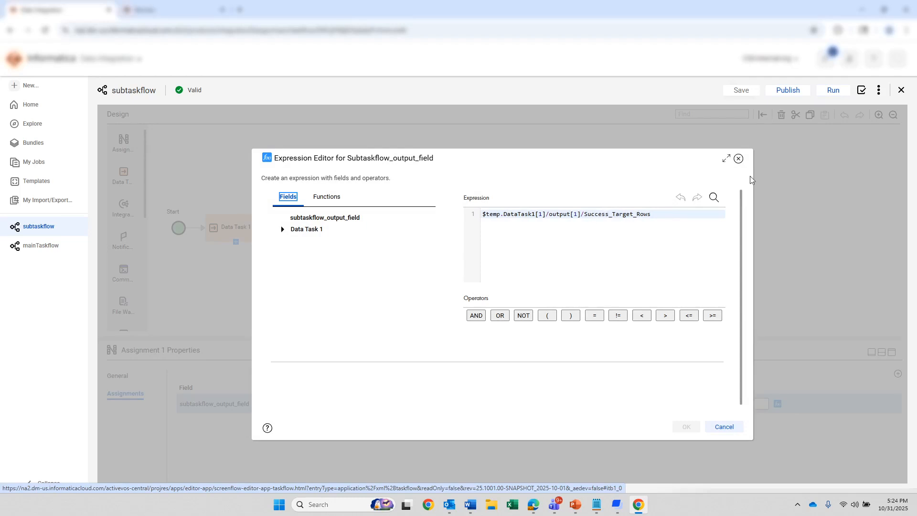
click(739, 159)
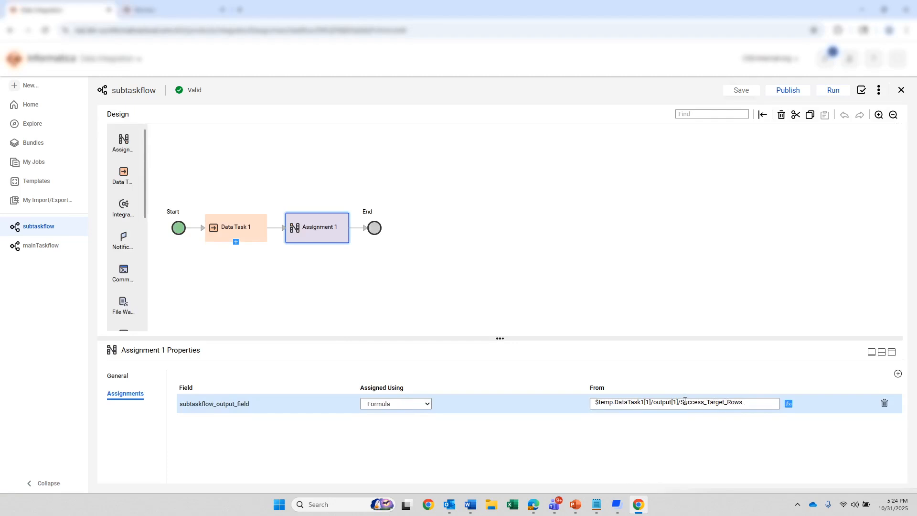
Switch to mainTaskflow and examine the output fields of its Subtaskflow 1 step.
click(42, 251)
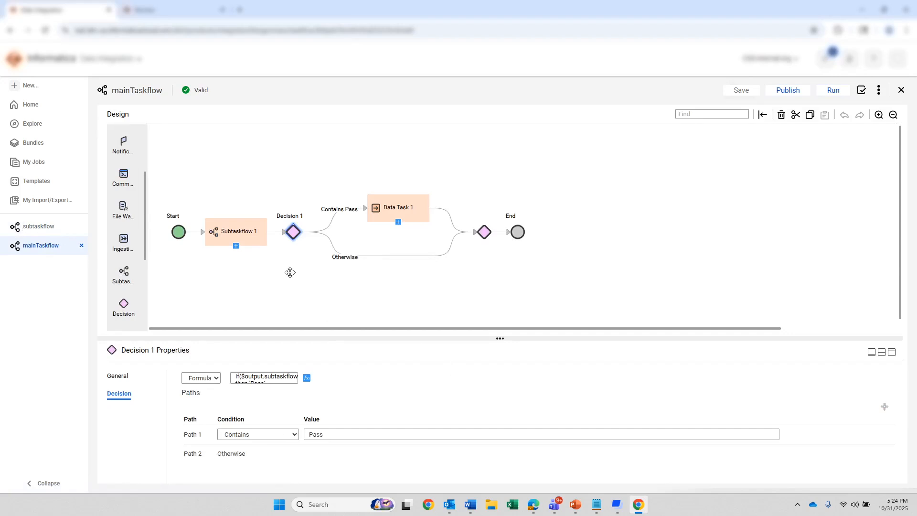
click(278, 264)
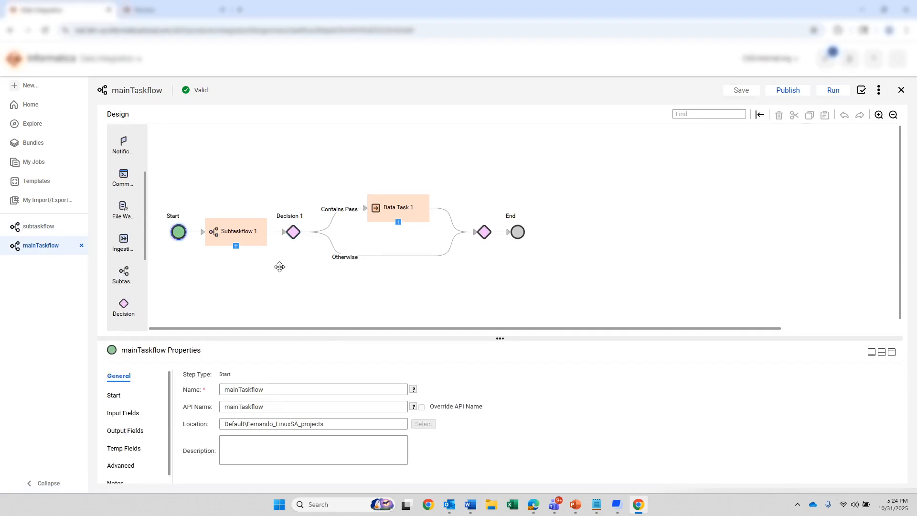
click(247, 241)
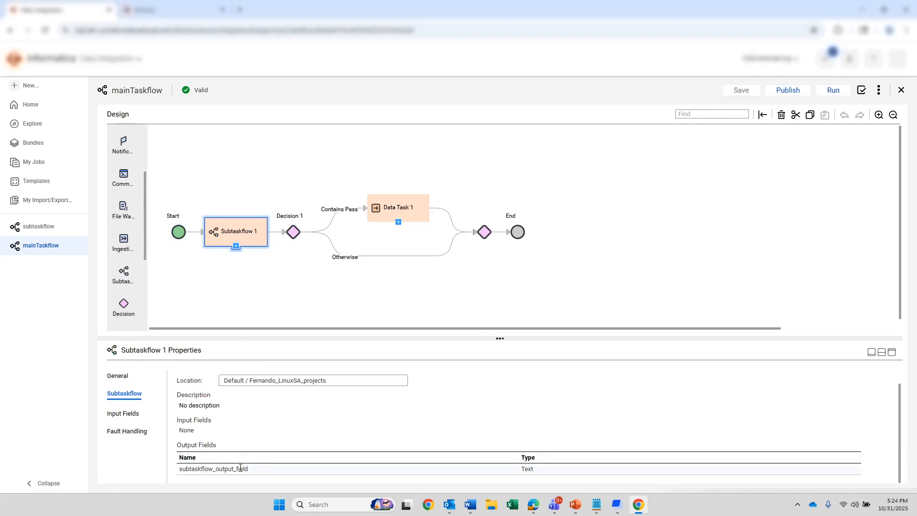
drag(254, 469, 180, 469)
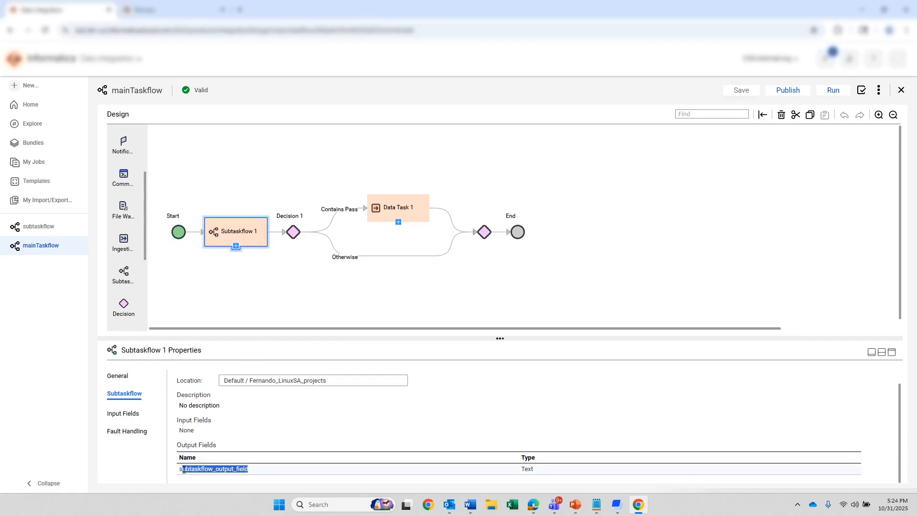
click(347, 381)
Review the formula expression used by the Decision 1 step in mainTaskflow.
click(294, 233)
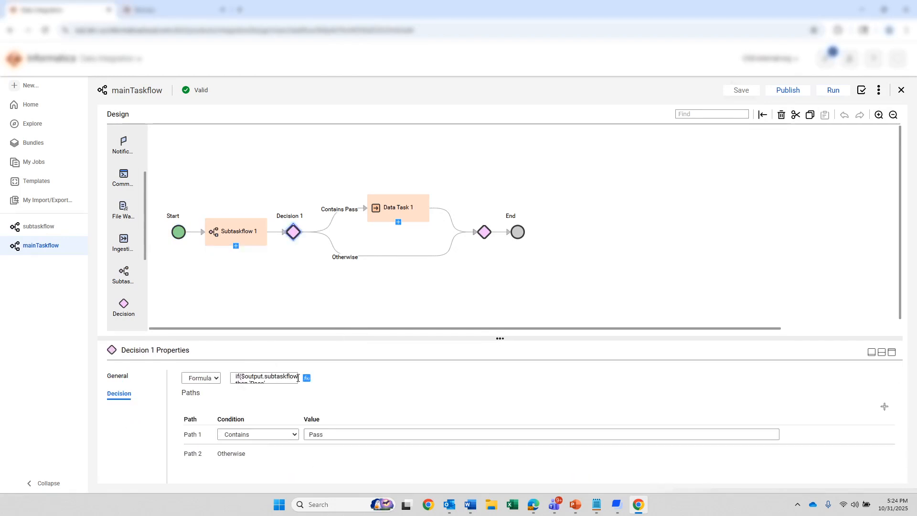
click(307, 378)
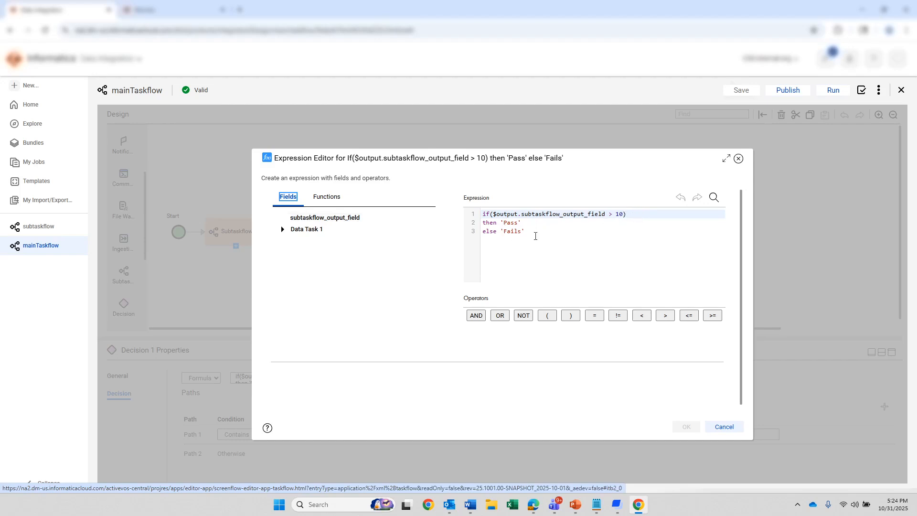
click(739, 160)
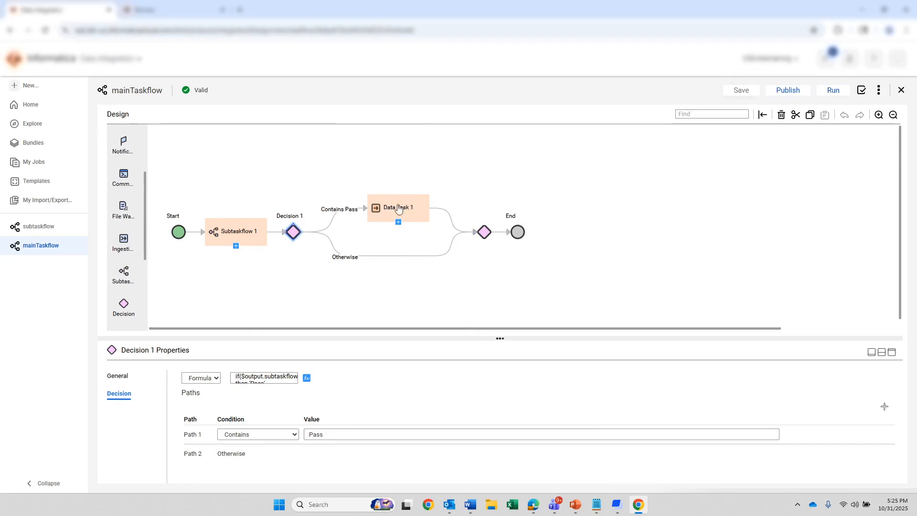
Run mainTaskflow.
click(253, 240)
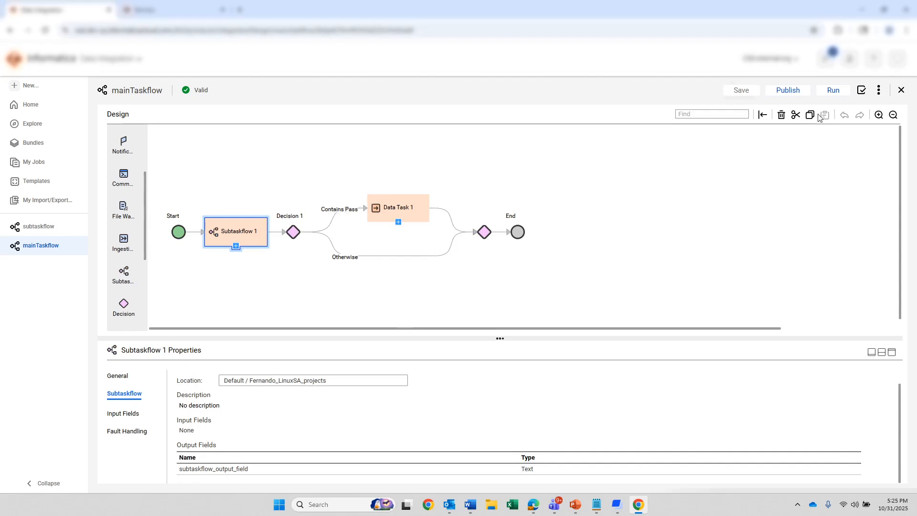
click(834, 90)
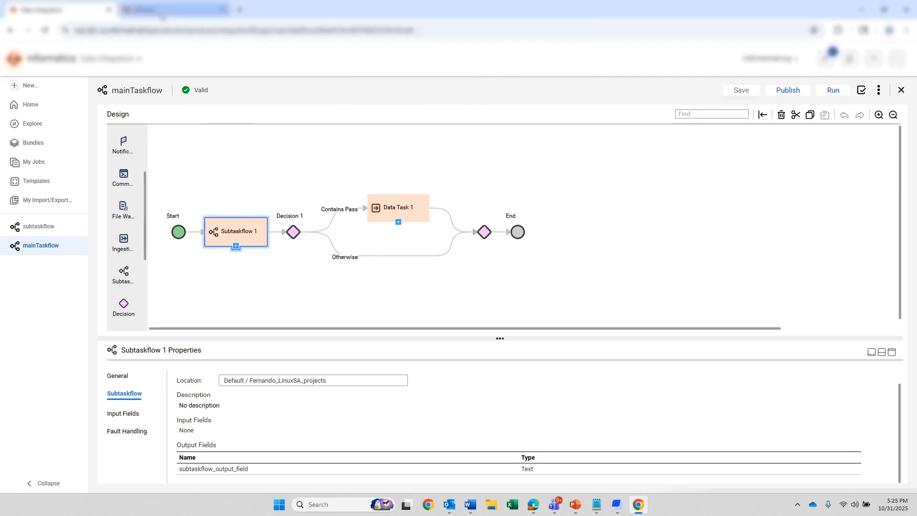
Refresh the running Data Integration jobs in Monitor and check the rows processed by the subtasks of the latest mainTaskflow run.
click(162, 16)
click(40, 87)
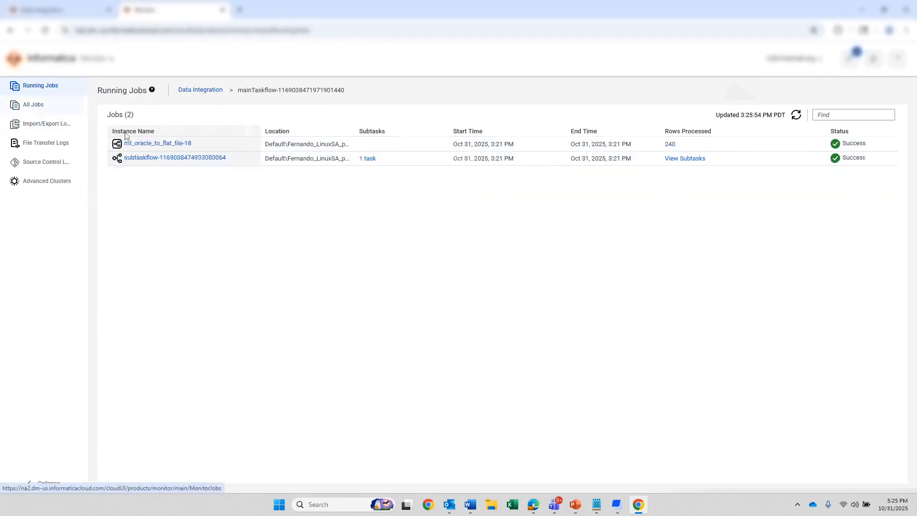
click(200, 91)
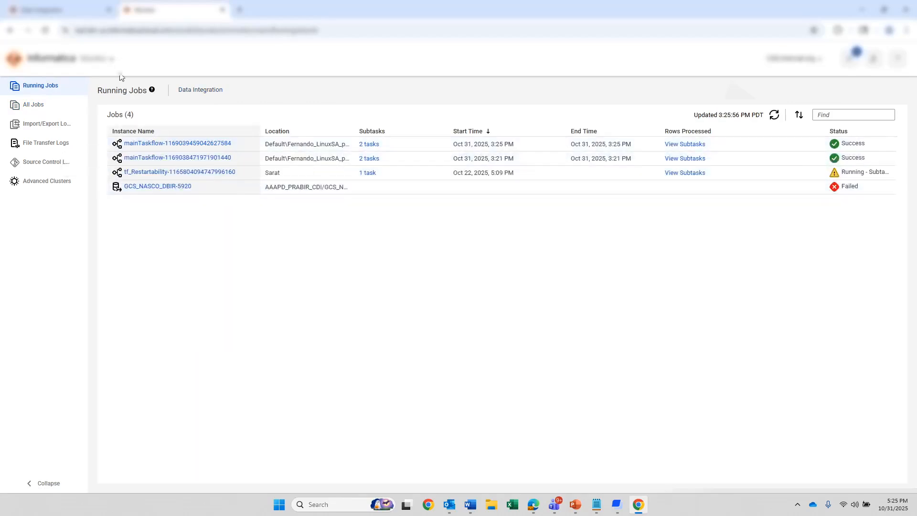
click(45, 30)
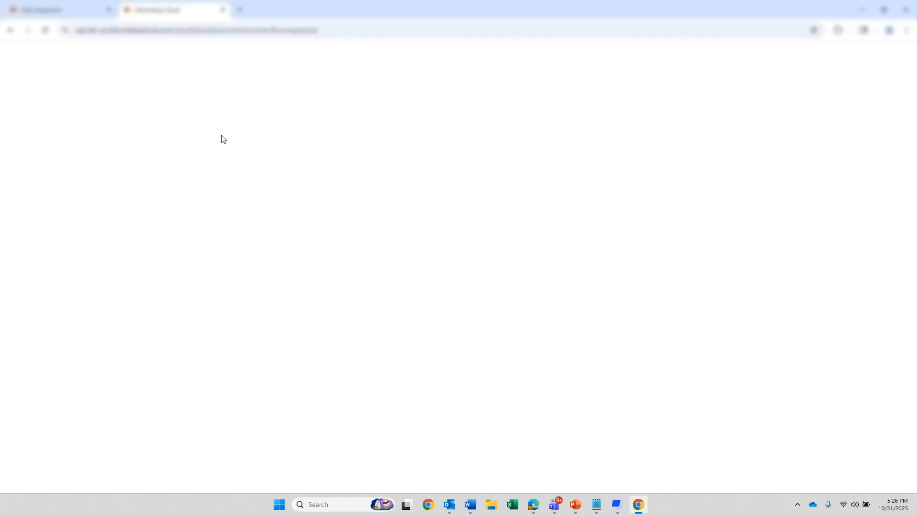
click(45, 30)
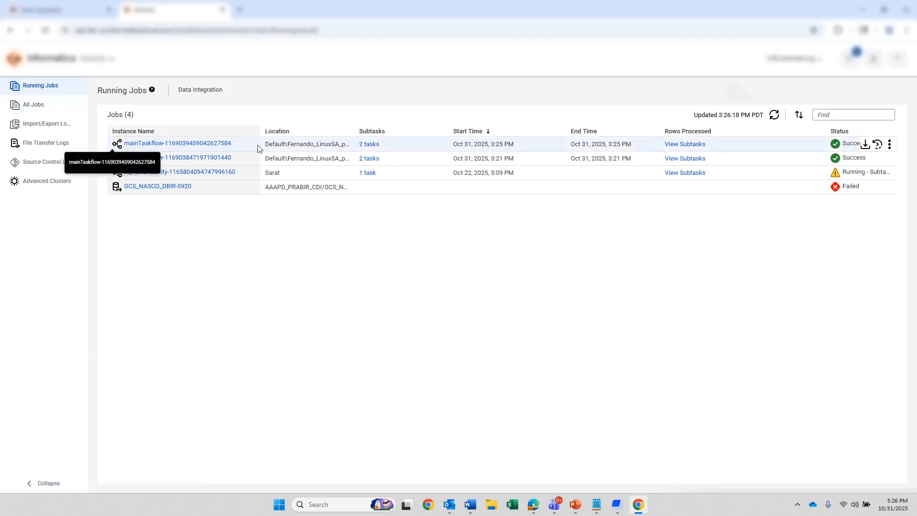
click(373, 147)
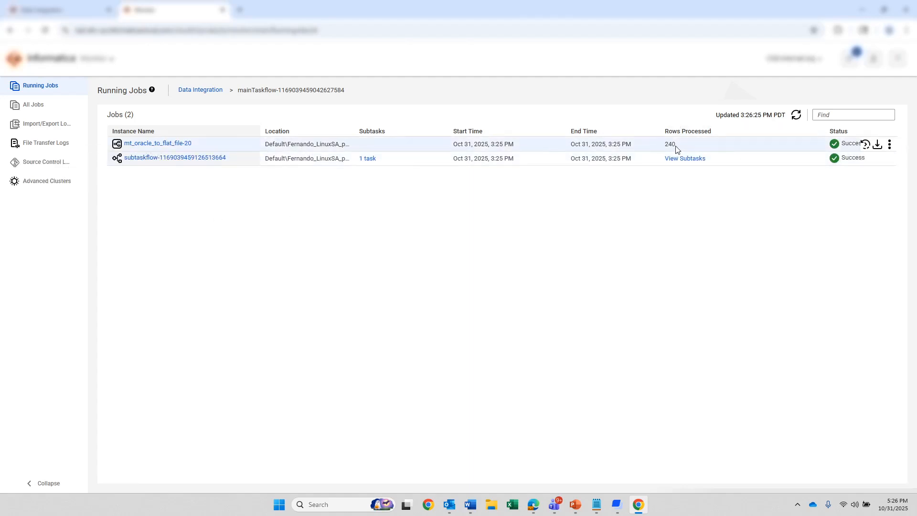
click(203, 89)
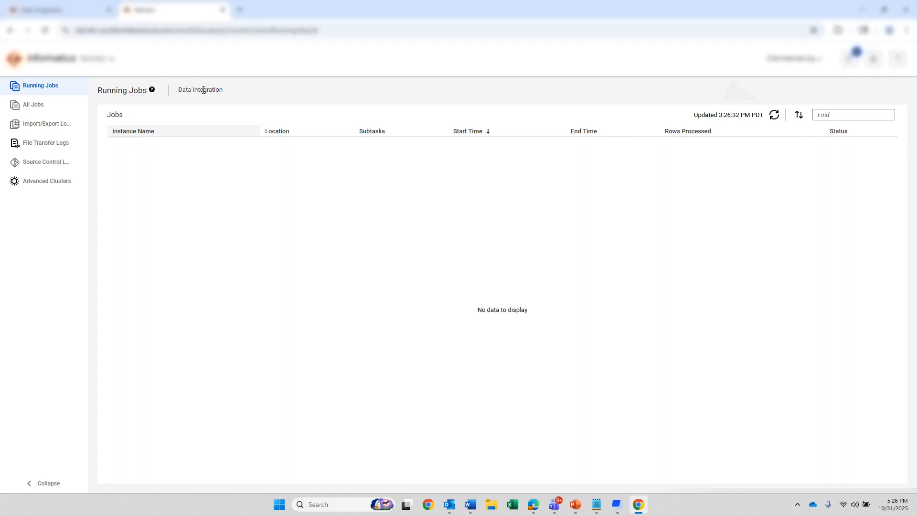
Open the latest mainTaskflow run from the list of all jobs and show it in Advanced View.
click(31, 104)
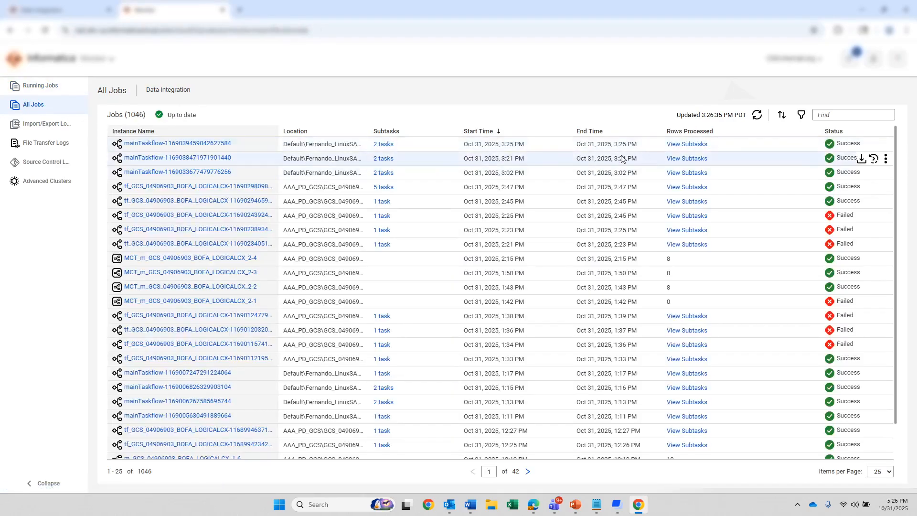
click(172, 144)
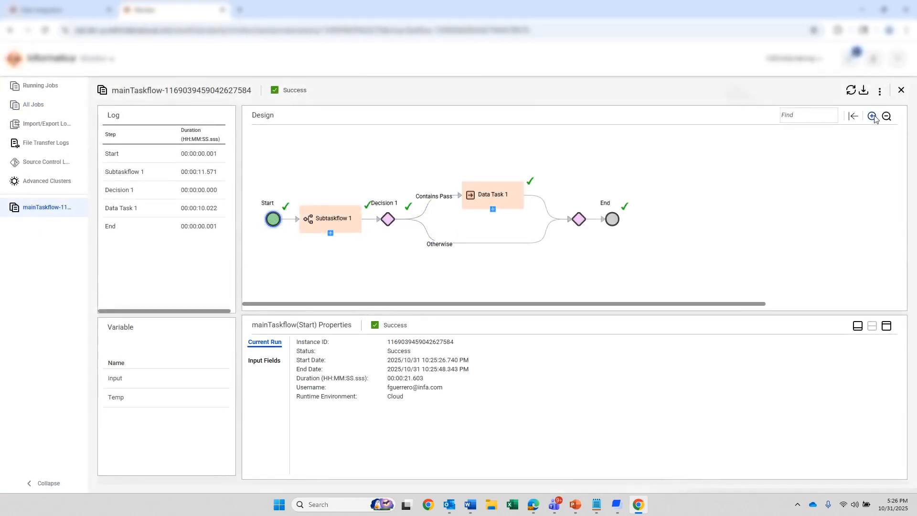
click(881, 92)
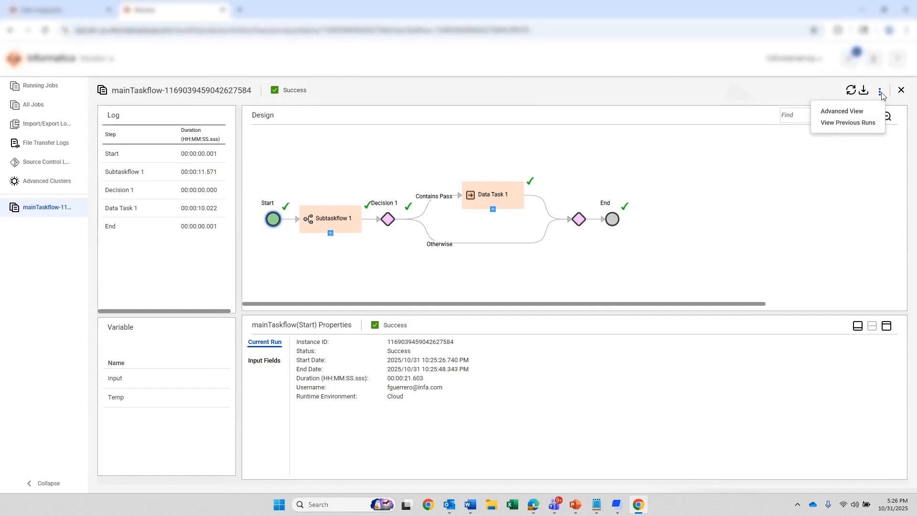
click(852, 111)
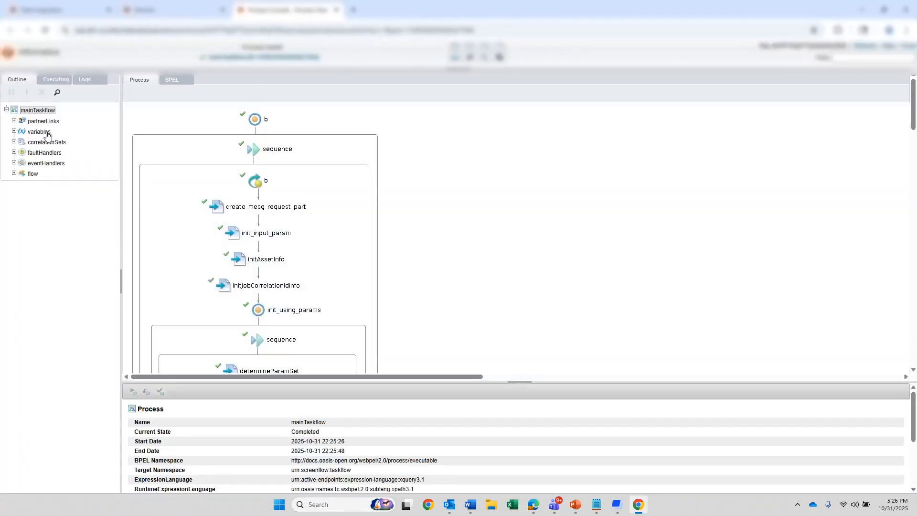
Inspect the instance data of the process's output variable for the subtaskflow_output_field value, then close the Advanced View.
click(41, 132)
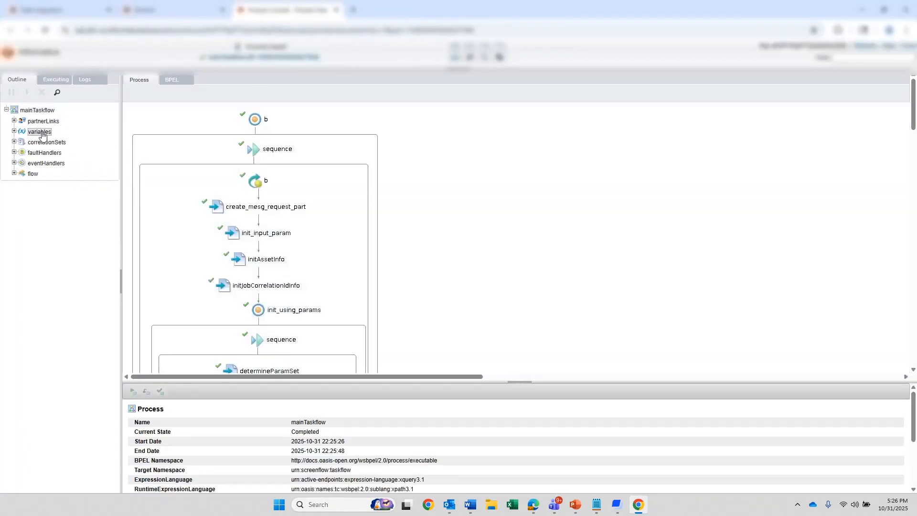
click(15, 132)
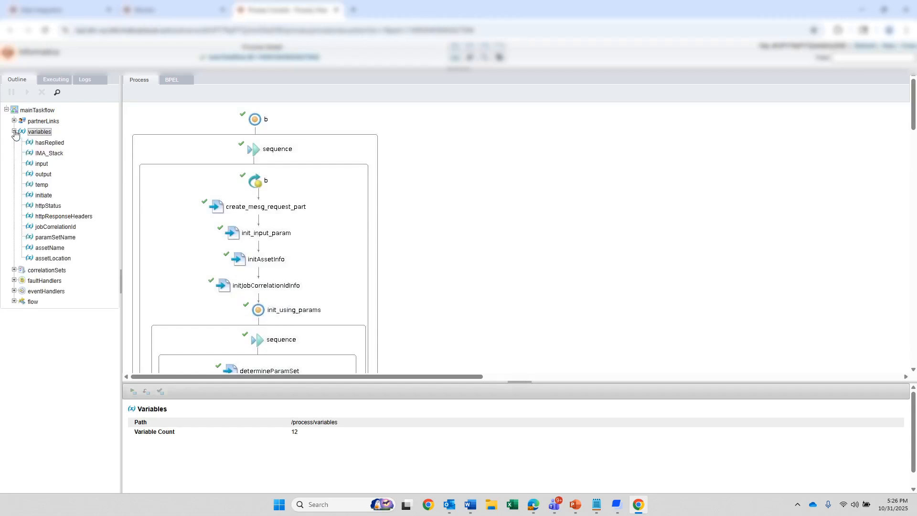
click(44, 175)
scroll(366, 409, down, 1)
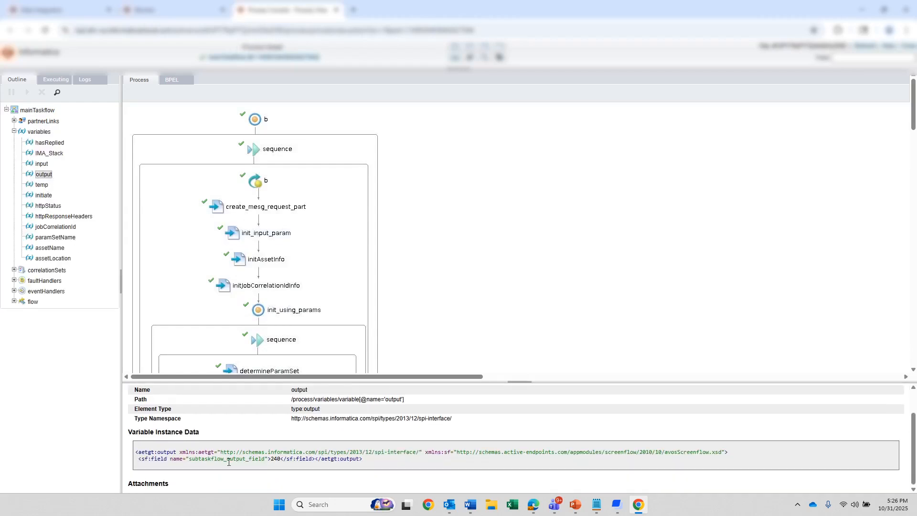
drag(190, 459, 281, 460)
click(339, 11)
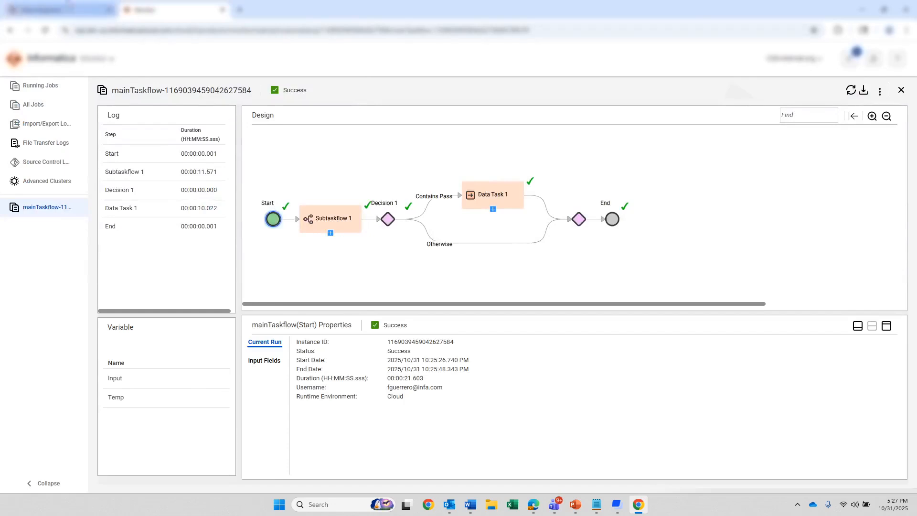
Return to subtaskflow in Data Integration and add a Text output field named subtaskflow_field_2.
click(61, 12)
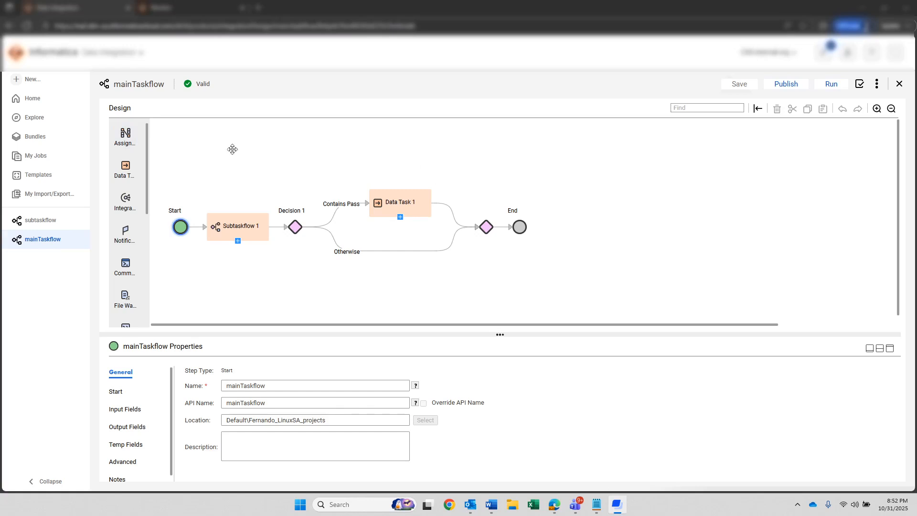
click(41, 218)
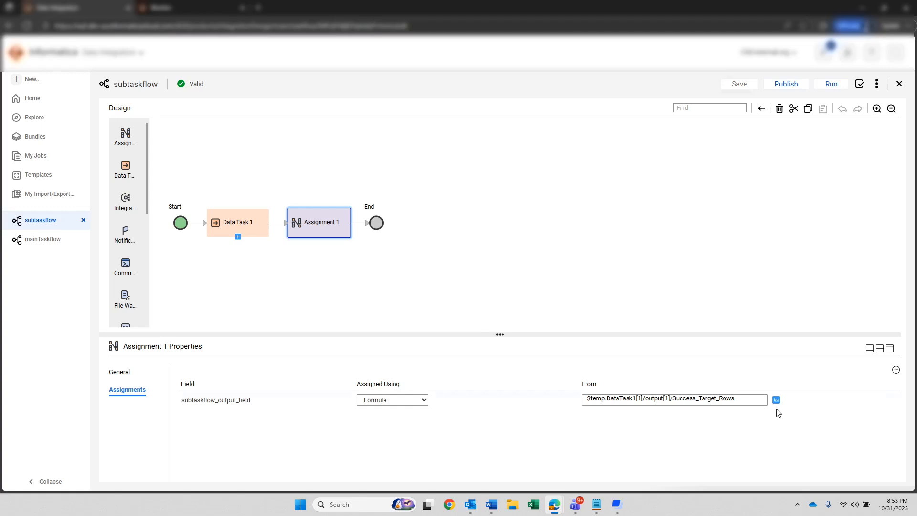
click(185, 280)
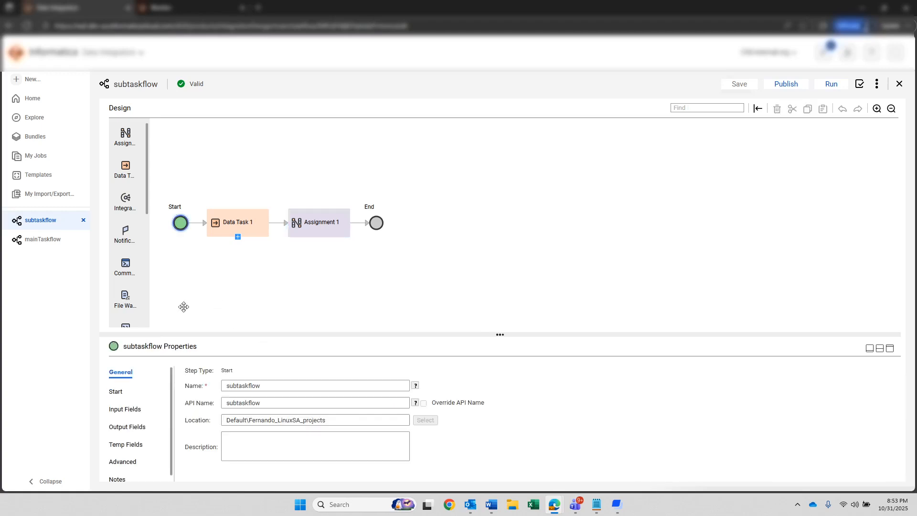
click(126, 428)
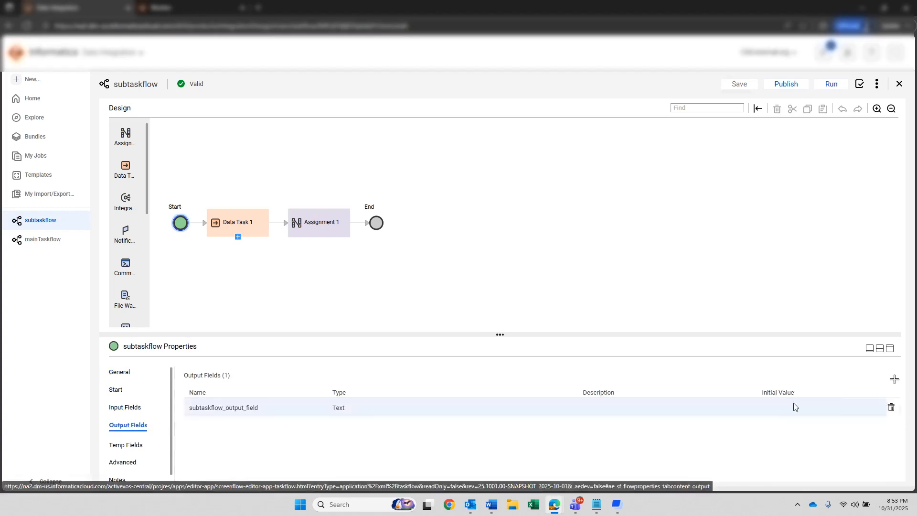
click(895, 379)
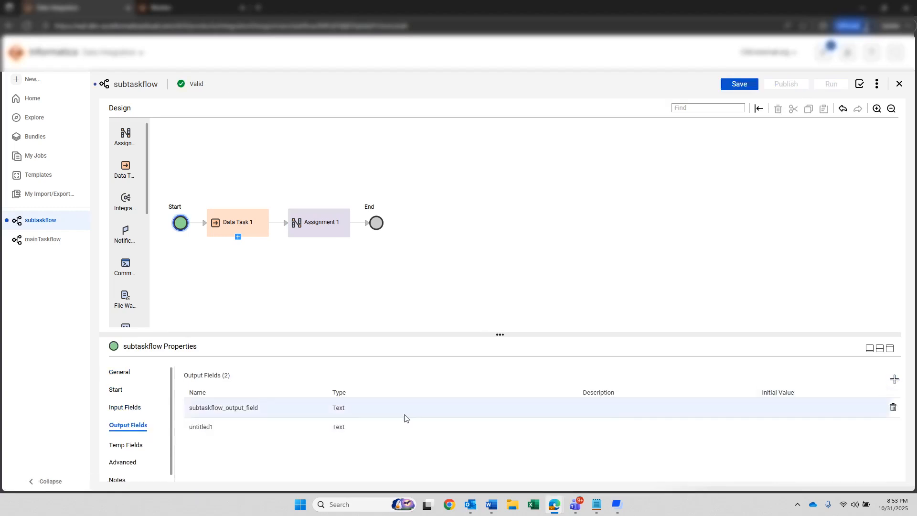
click(216, 428)
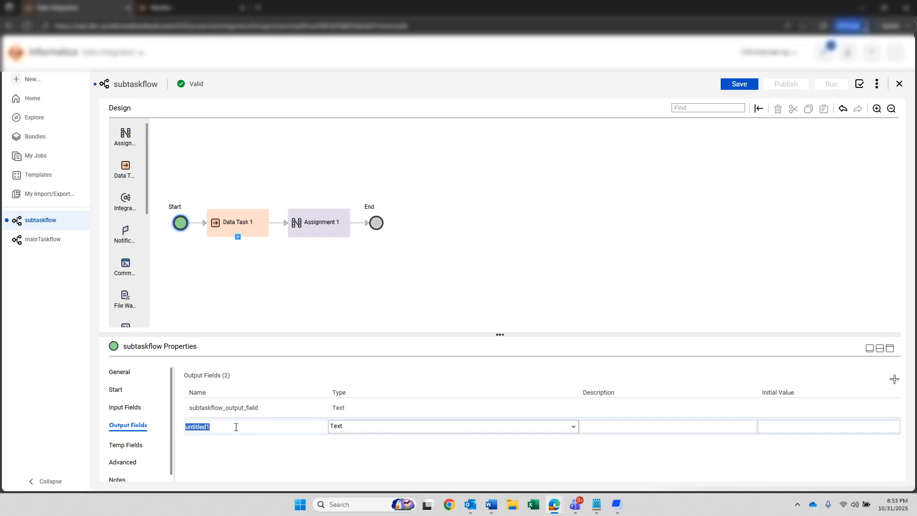
text(subtaskflow_field_2)
click(351, 295)
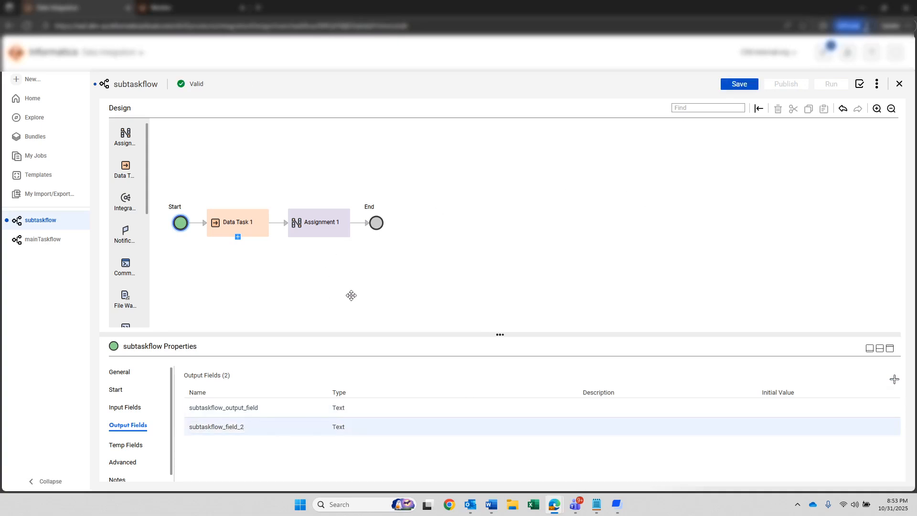
Add subtaskflow_field_2 to the assignments of Assignment 1 and have it assigned using Formula.
click(327, 228)
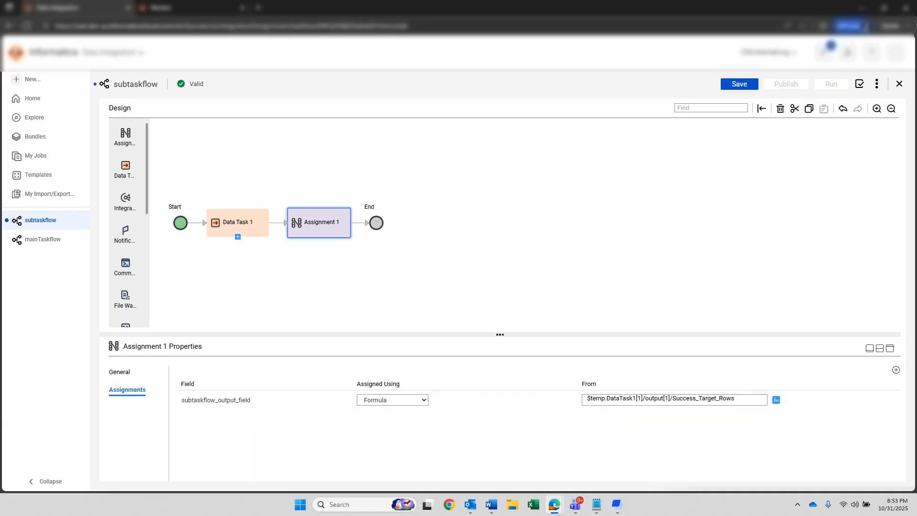
click(896, 370)
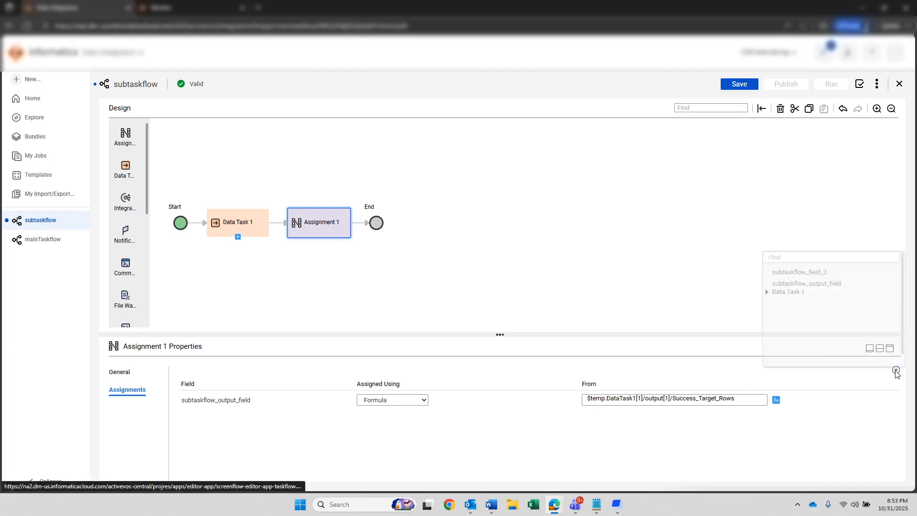
click(794, 275)
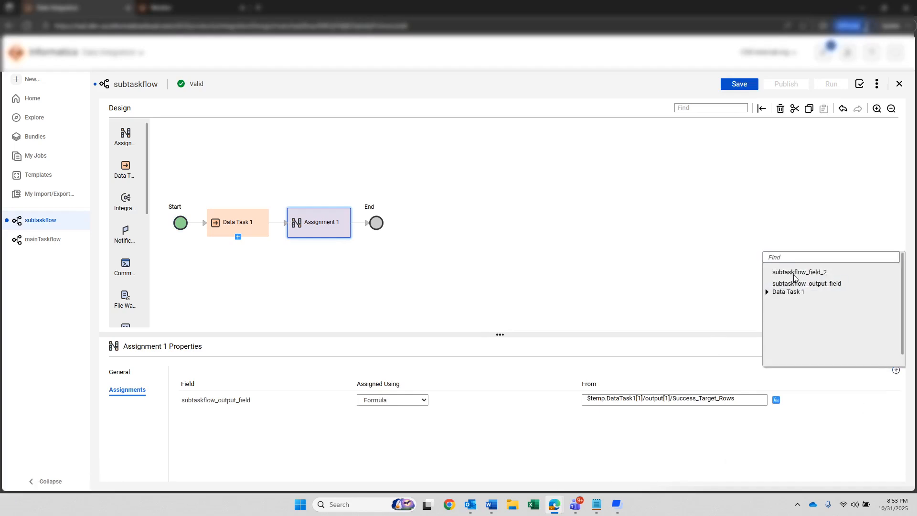
click(794, 273)
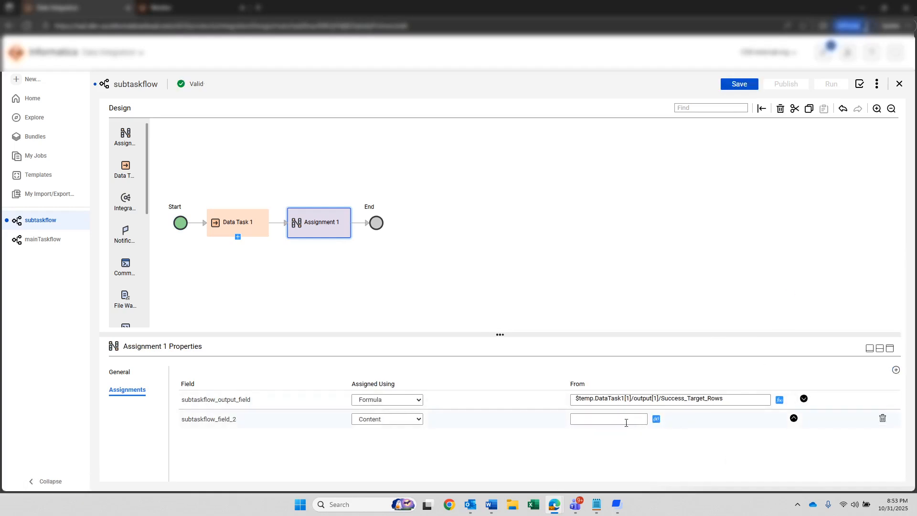
click(414, 420)
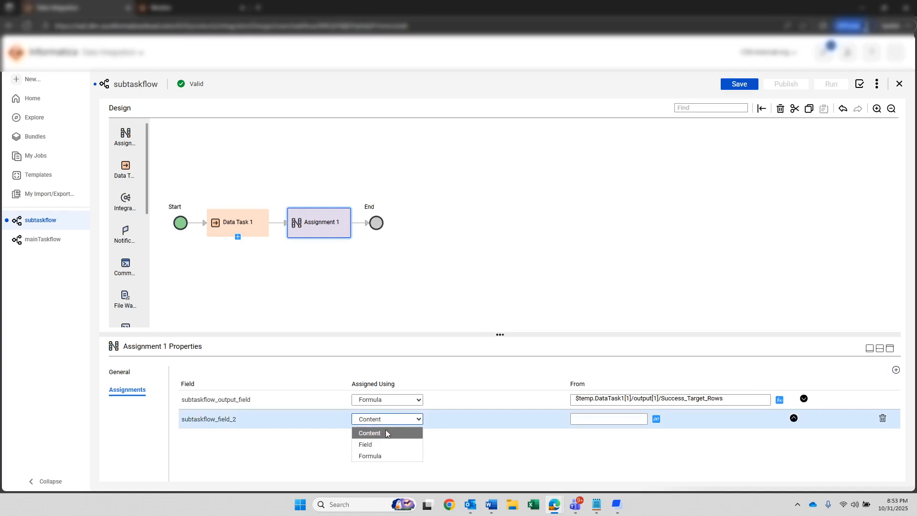
click(372, 454)
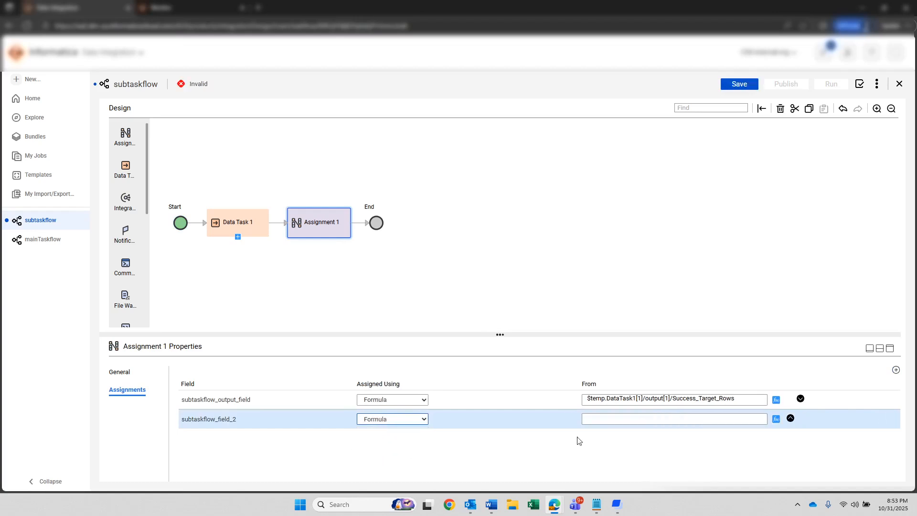
Set the subtaskflow_field_2 formula to the Failed Source Rows output parameter of Data Task 1.
click(777, 421)
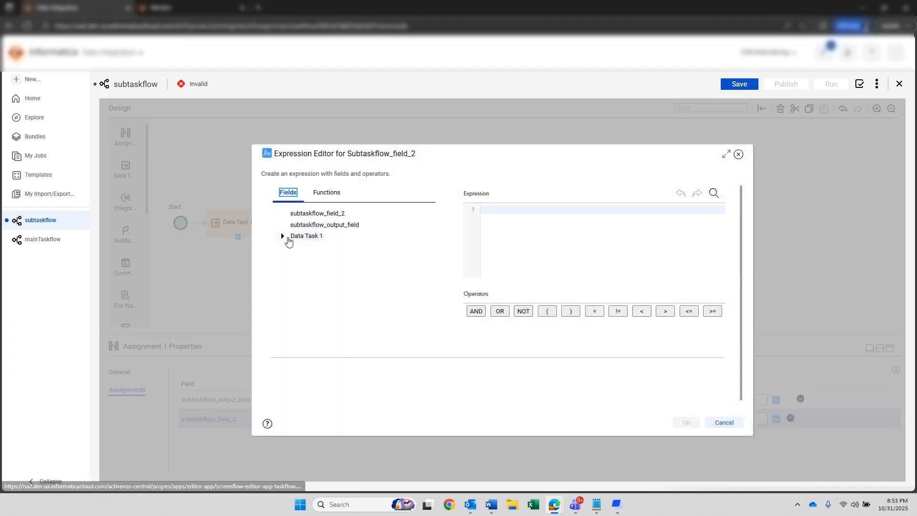
click(283, 237)
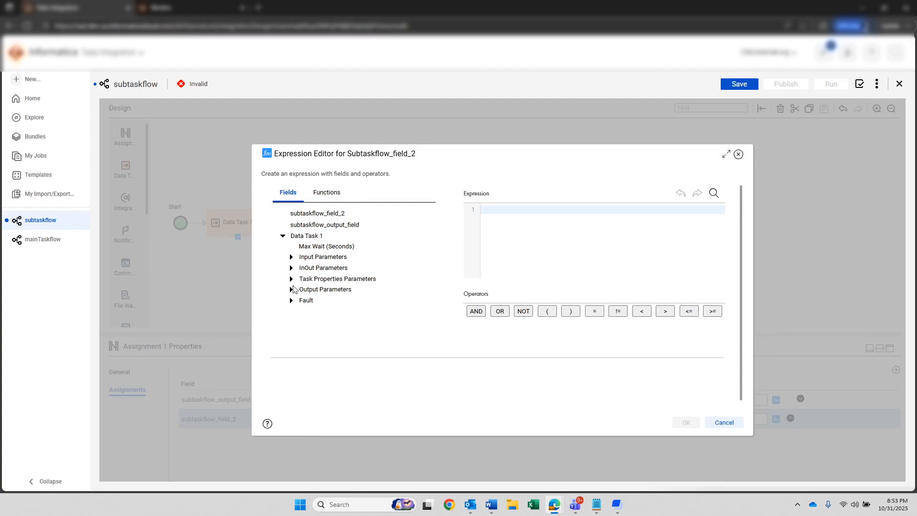
click(291, 290)
scroll(348, 292, down, 5)
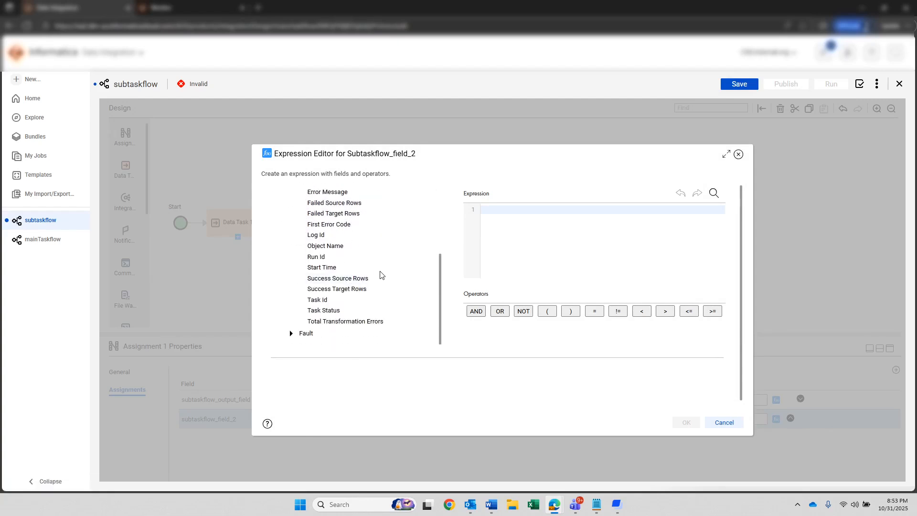
scroll(379, 274, up, 2)
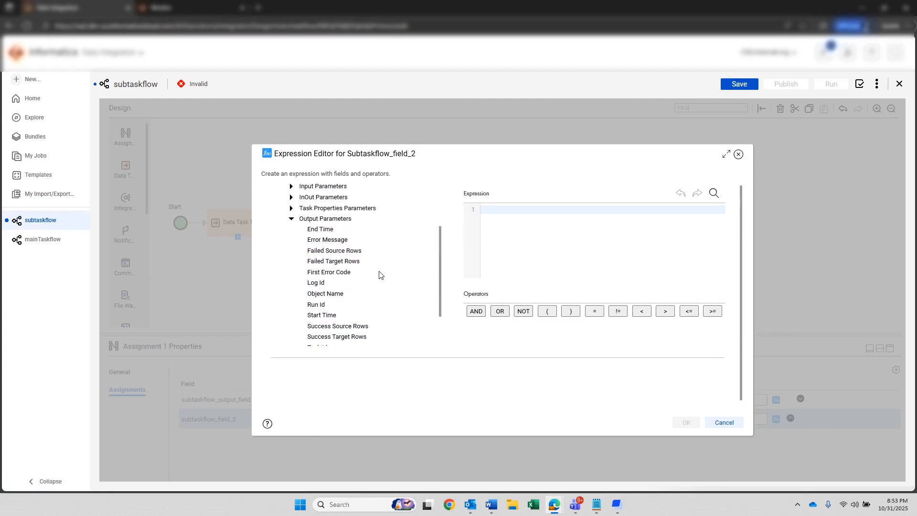
click(337, 252)
click(413, 251)
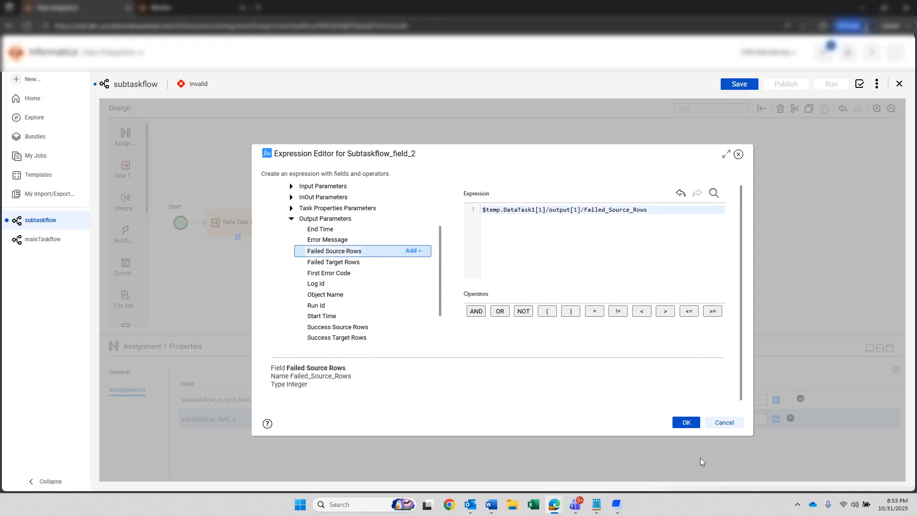
click(687, 424)
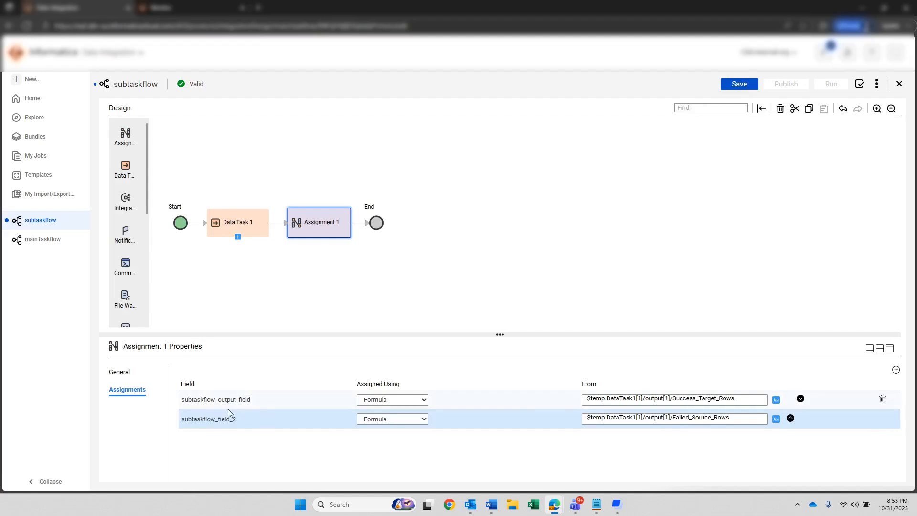
Replace the subtaskflow_output_field formula with the Failed Target Rows output parameter of Data Task 1.
click(777, 400)
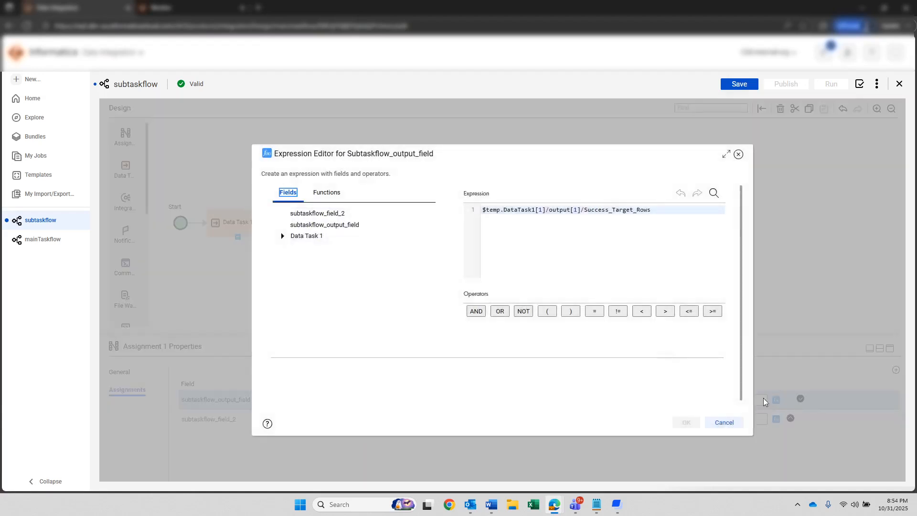
click(282, 237)
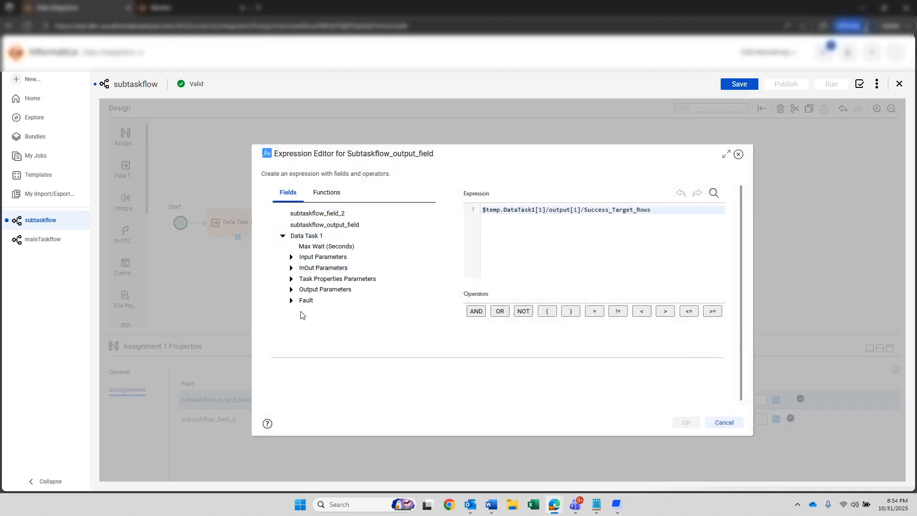
click(292, 290)
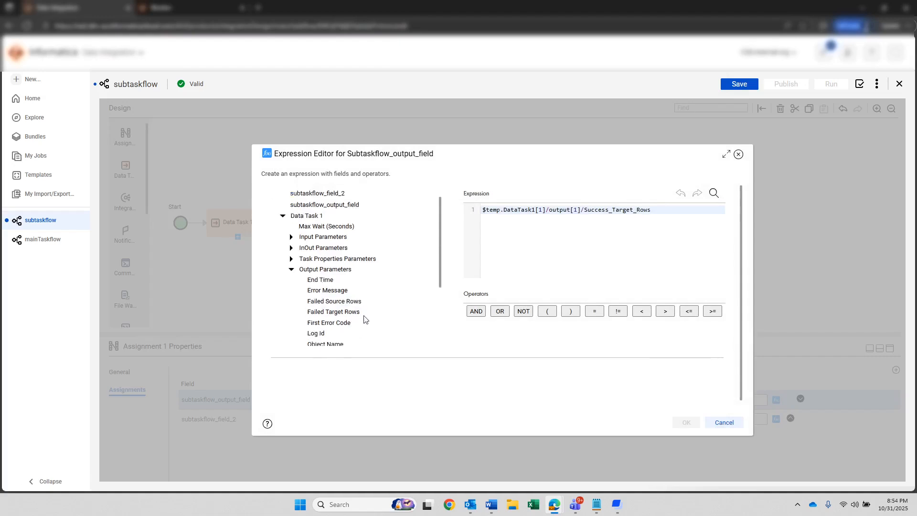
scroll(356, 323, down, 2)
click(337, 237)
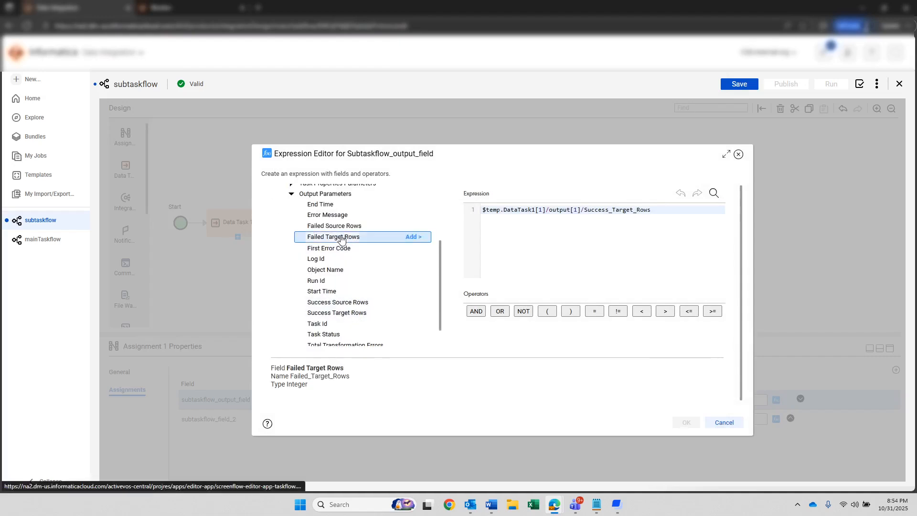
drag(690, 209, 460, 213)
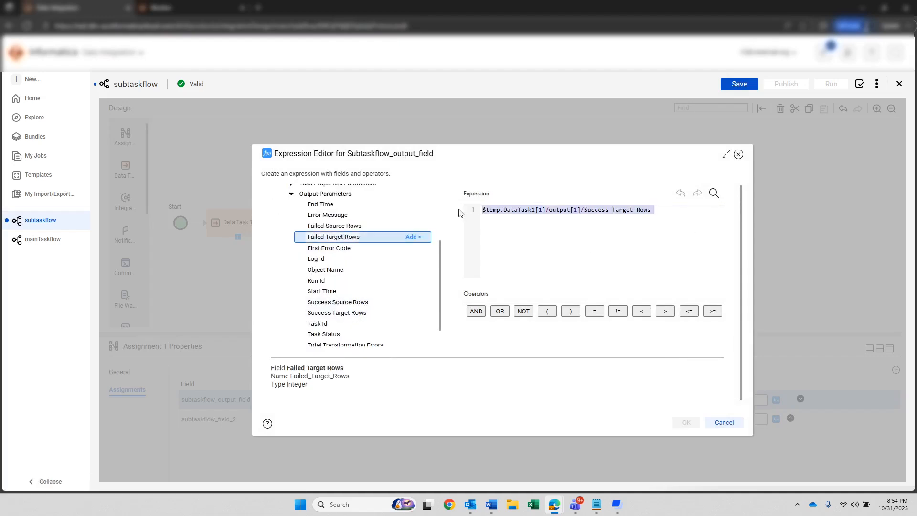
key(Delete)
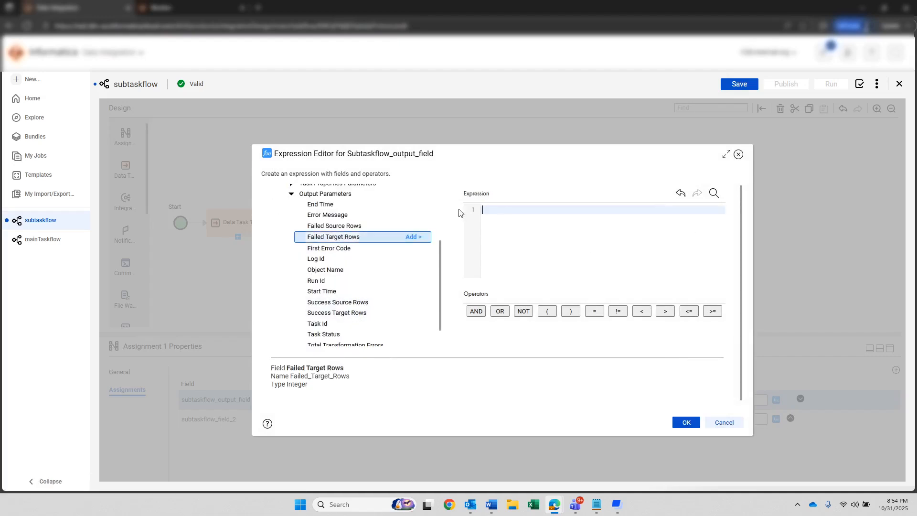
click(413, 237)
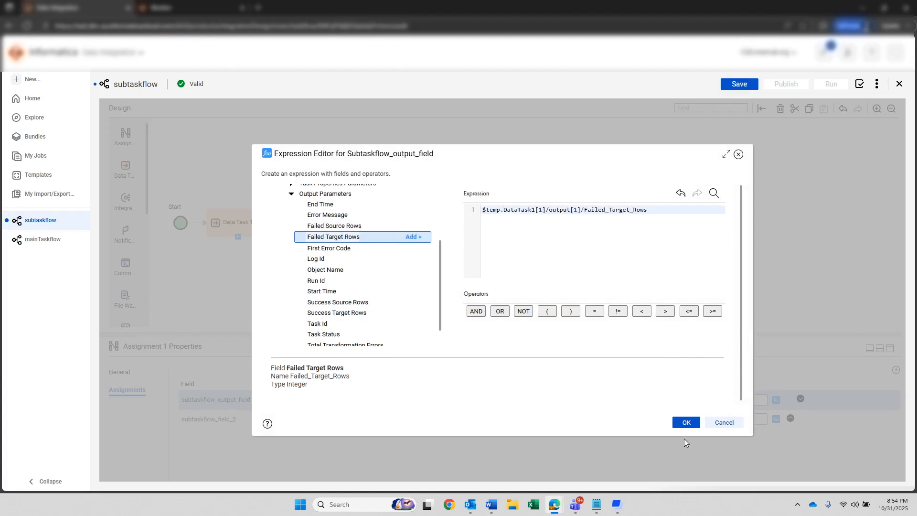
click(686, 424)
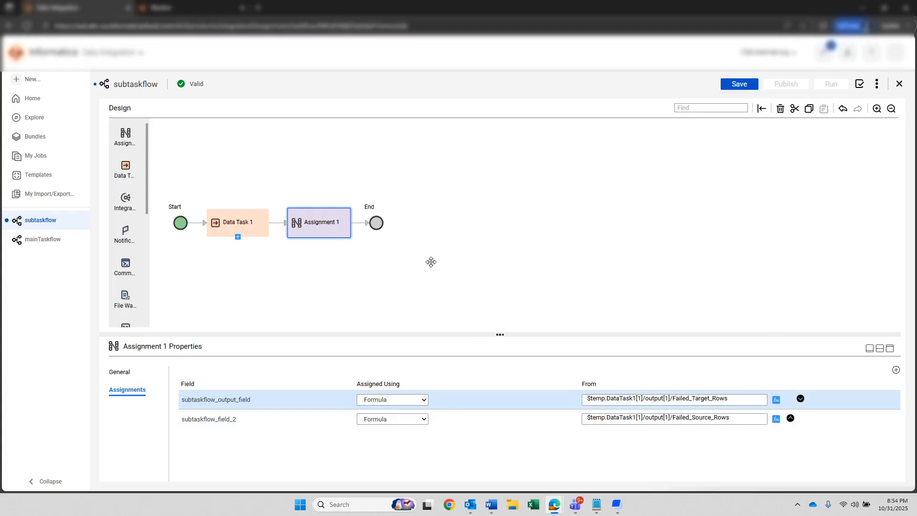
Save the changes to subtaskflow.
click(748, 86)
click(609, 221)
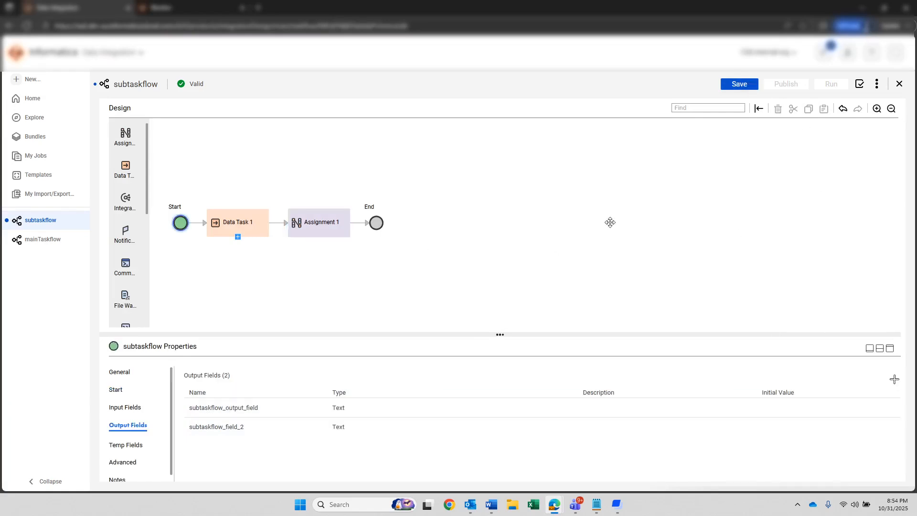
click(738, 87)
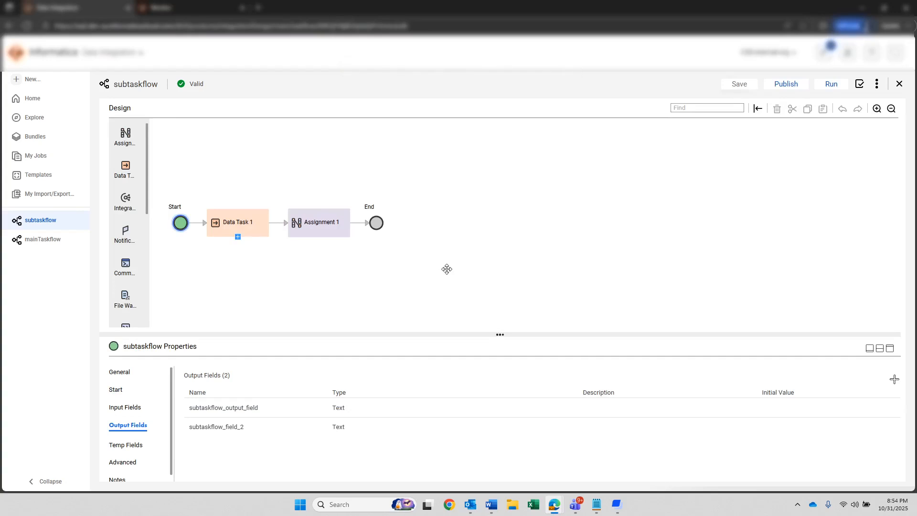
Check the output fields of the Subtaskflow 1 step in mainTaskflow and open the selection of its taskflow.
click(33, 244)
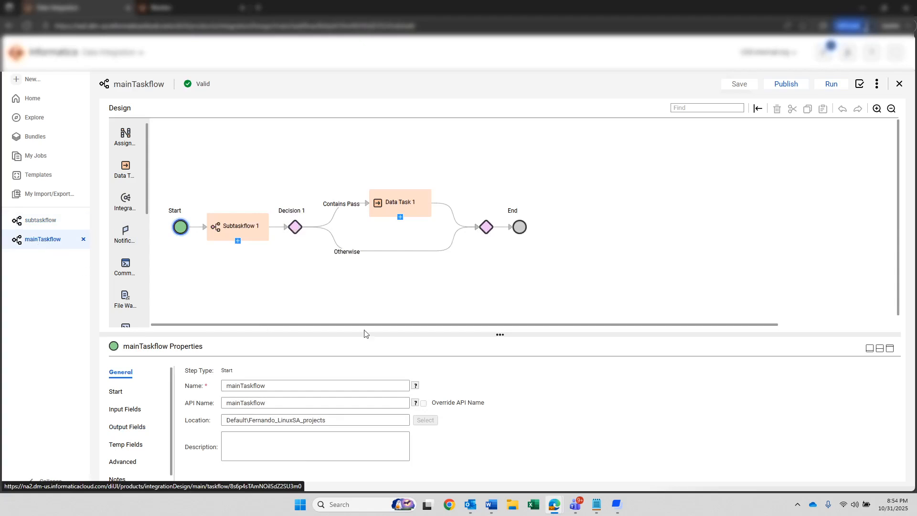
click(259, 237)
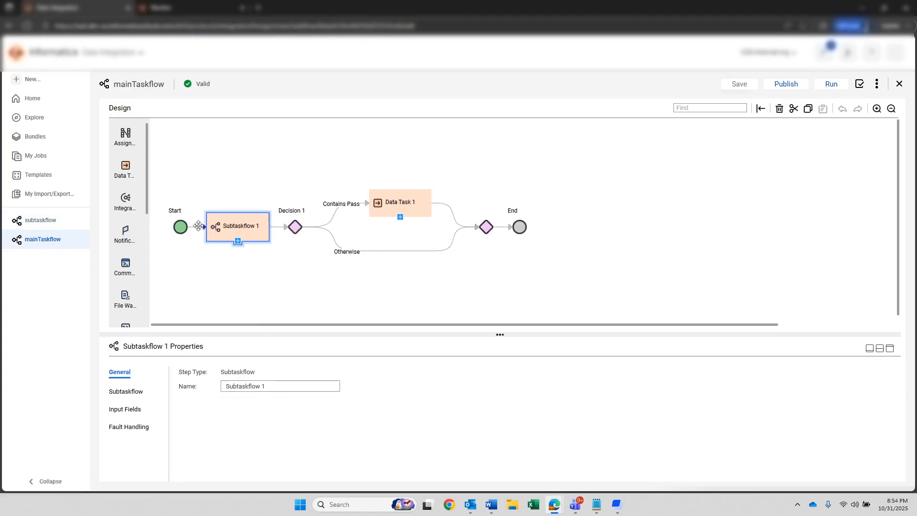
click(129, 392)
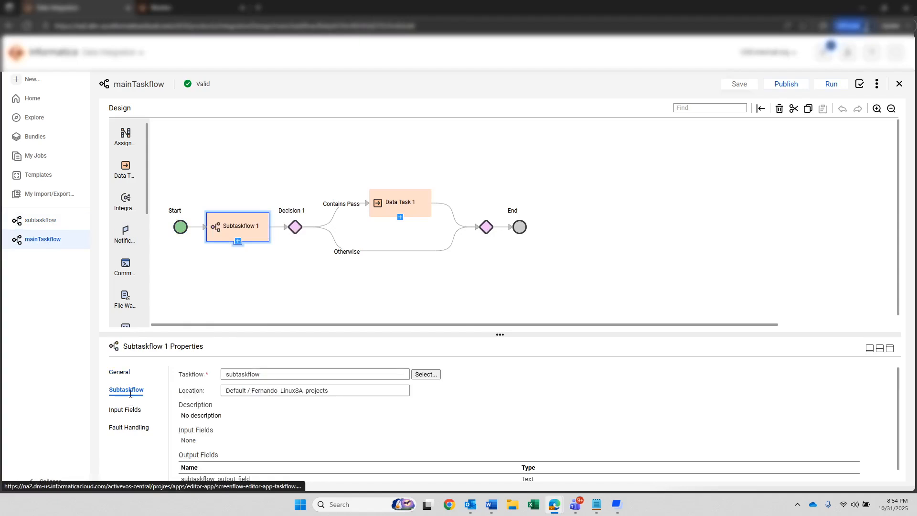
scroll(298, 415, down, 1)
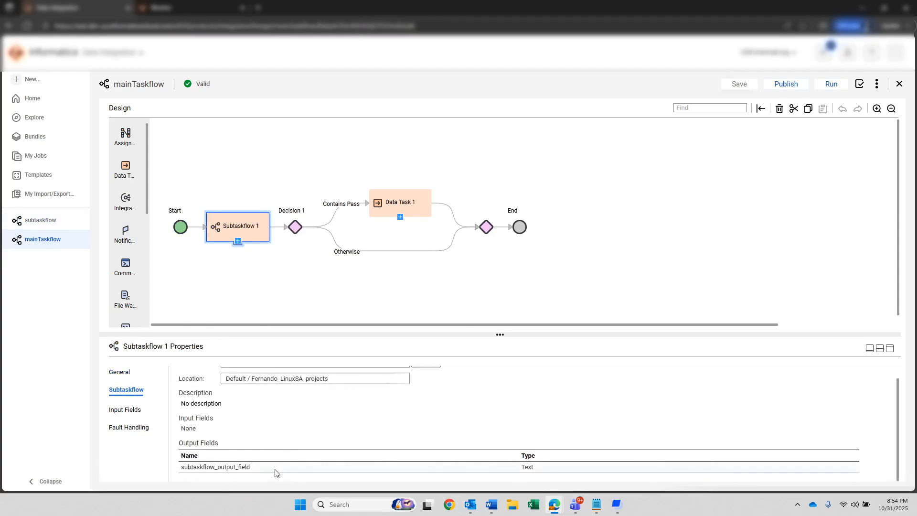
scroll(321, 419, up, 1)
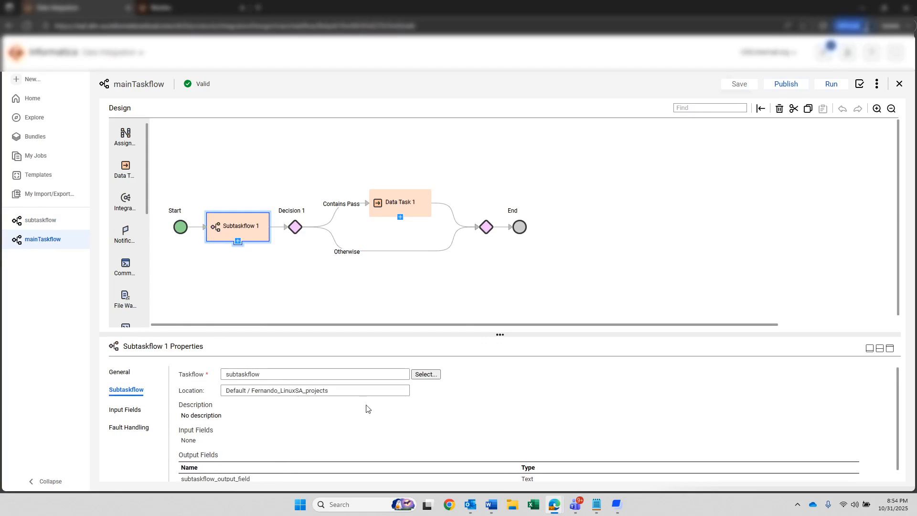
click(425, 375)
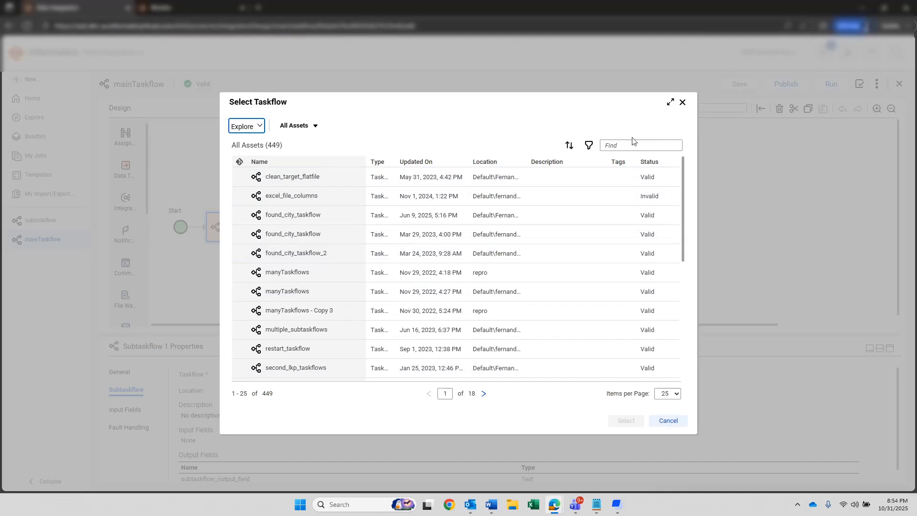
click(315, 130)
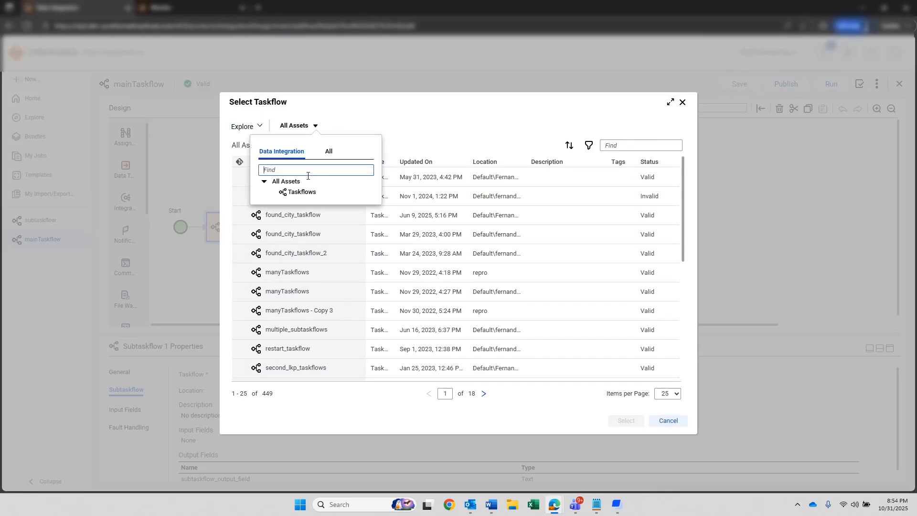
text(subtaskflow)
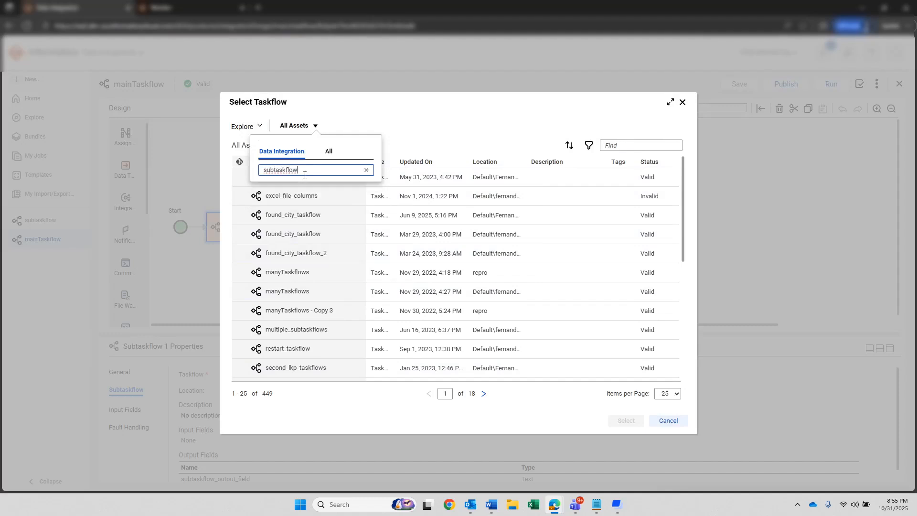
key(BackSpace)
key(BackSpace)
key(BackSpace)
key(BackSpace)
key(BackSpace)
key(BackSpace)
key(BackSpace)
key(BackSpace)
key(BackSpace)
key(BackSpace)
key(BackSpace)
click(440, 142)
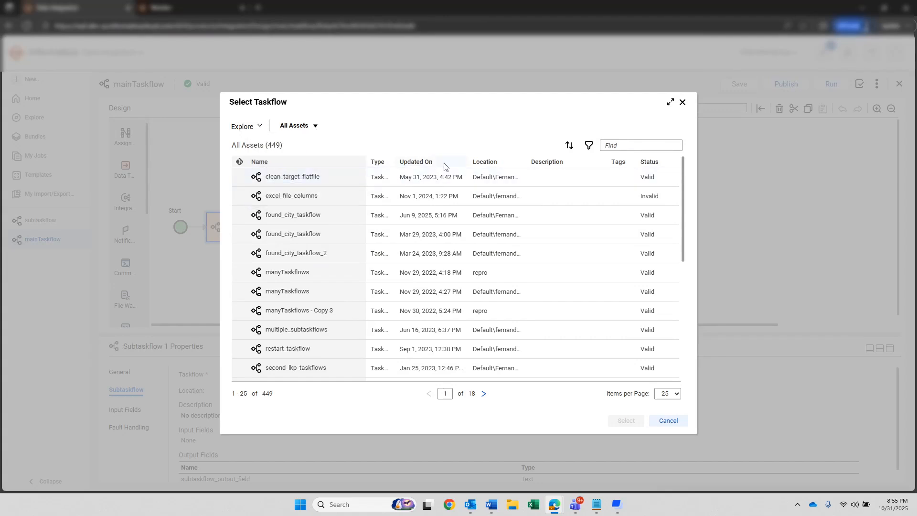
Sort the taskflows by most recent update and select subtaskflow again for the Subtaskflow 1 step.
click(443, 165)
click(440, 165)
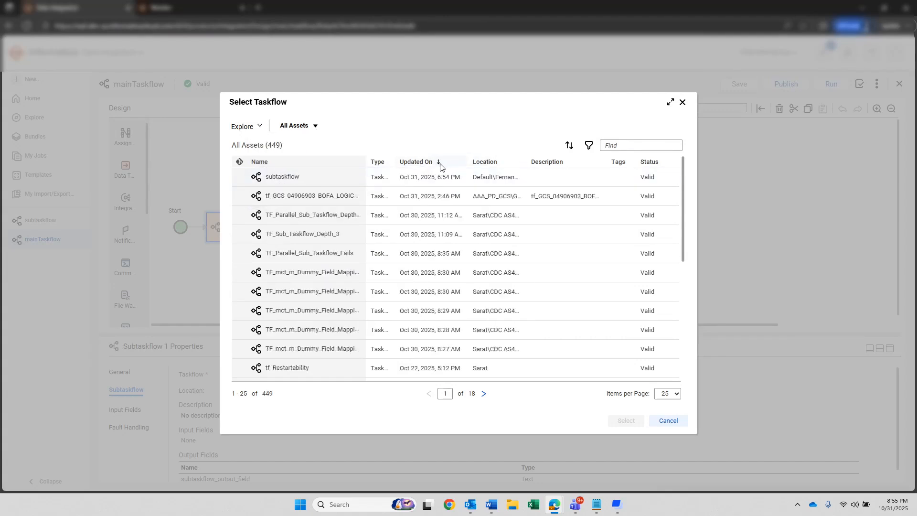
click(272, 178)
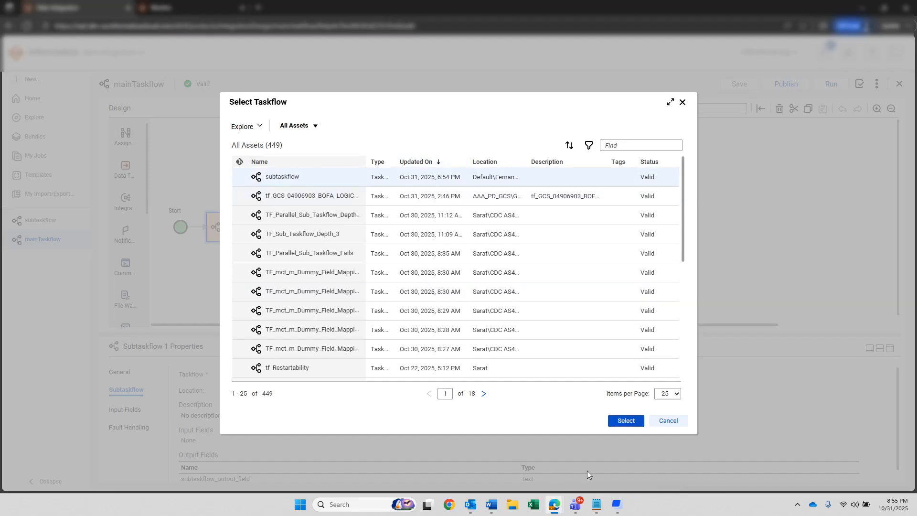
click(638, 423)
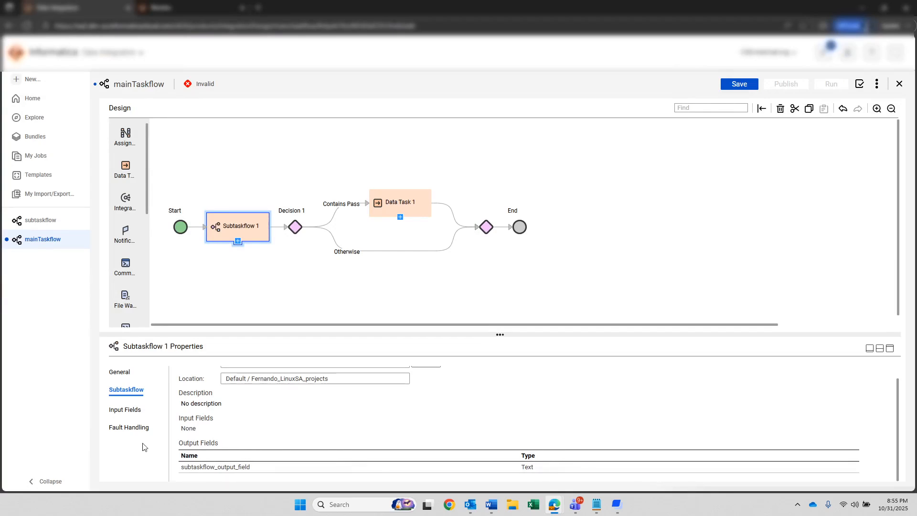
Open subtaskflow and publish it with its two output fields.
click(42, 221)
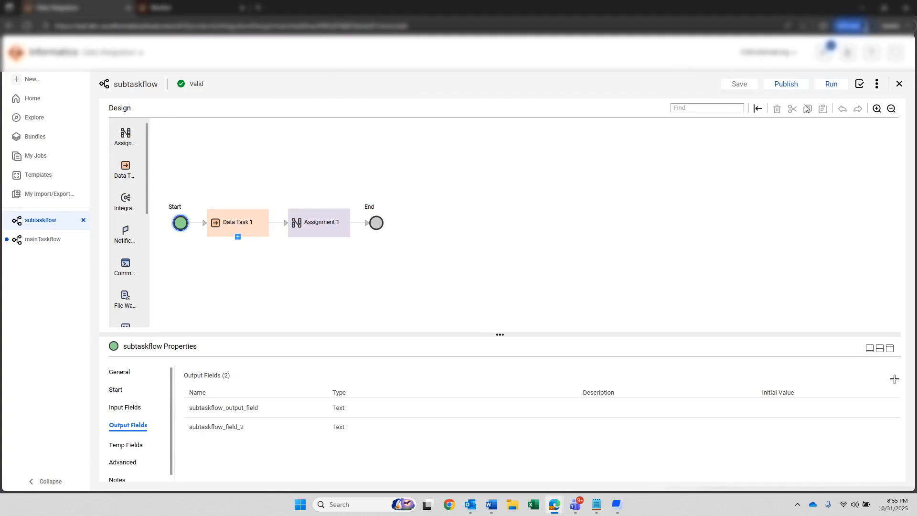
click(796, 85)
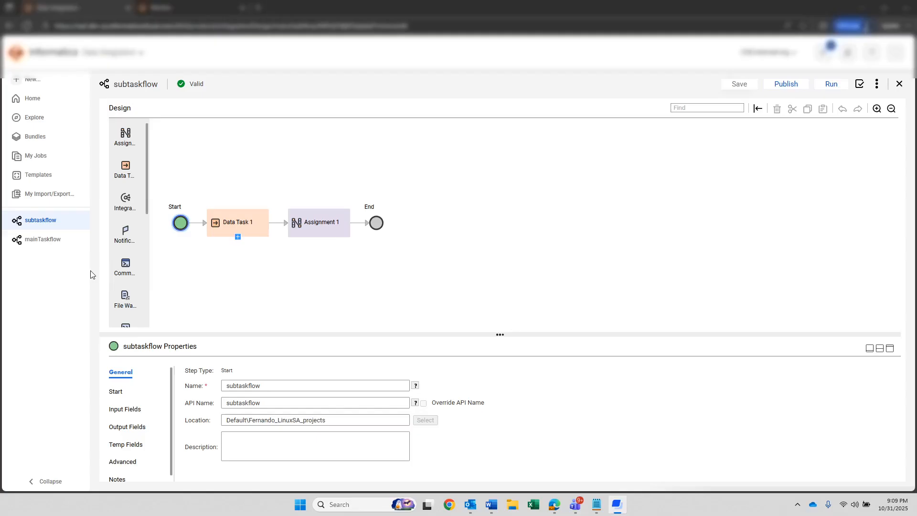
Examine the output fields of the Subtaskflow 1 step in mainTaskflow, especially subtaskflow_field_2, and the taskflow's validity status.
click(43, 240)
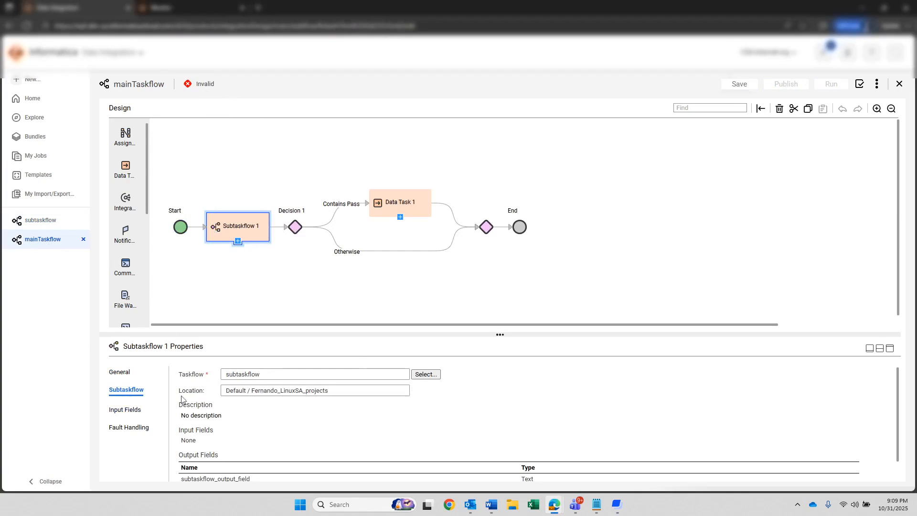
scroll(182, 399, down, 2)
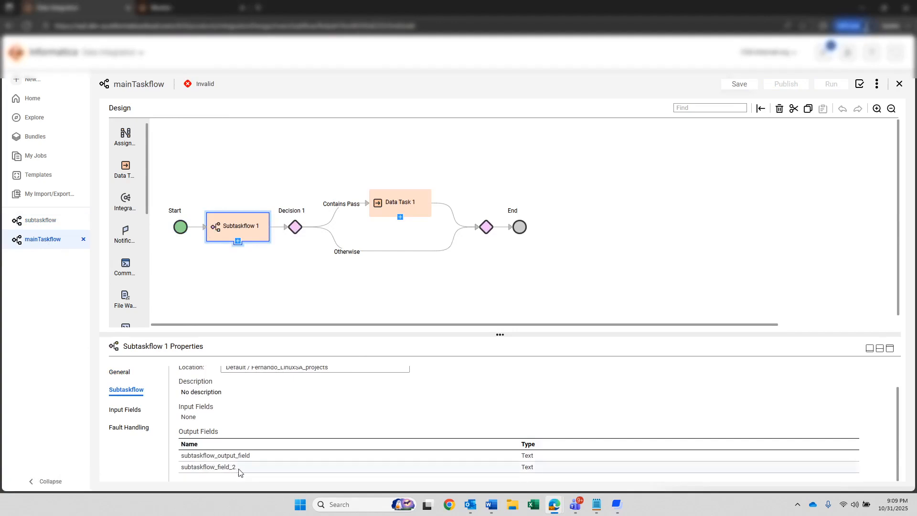
drag(241, 473, 178, 478)
mouse_move(231, 465)
mouse_down()
mouse_move(208, 466)
mouse_move(233, 468)
mouse_up()
click(238, 467)
drag(233, 468, 183, 469)
click(187, 85)
drag(217, 86, 184, 84)
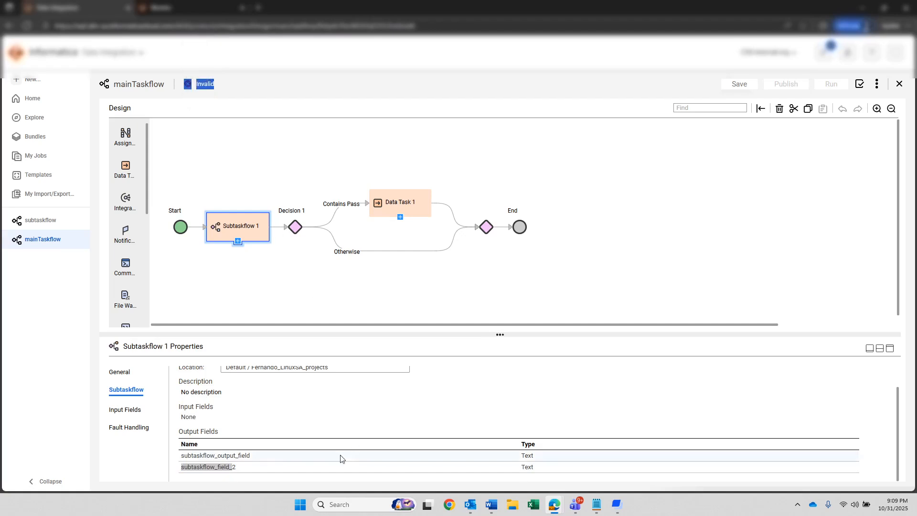
drag(236, 467, 180, 466)
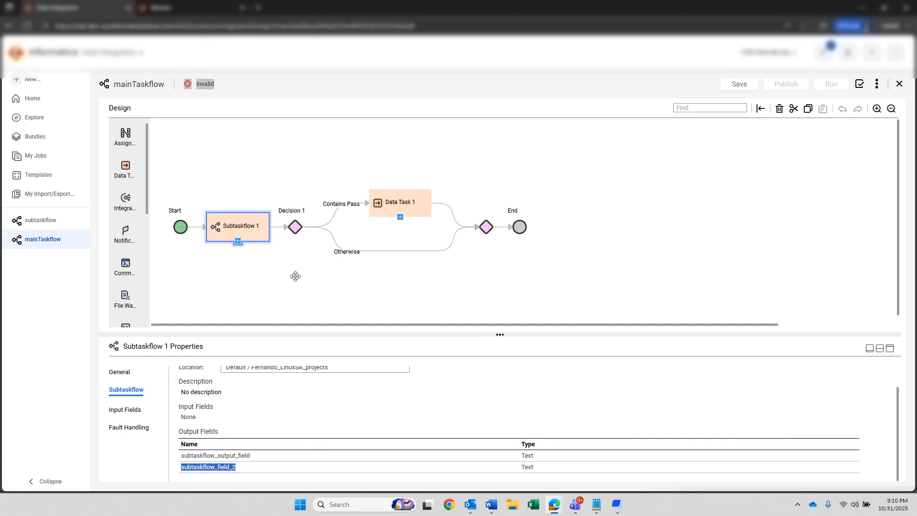
Select subtaskflow again as the taskflow of the Subtaskflow 1 step.
scroll(338, 398, up, 1)
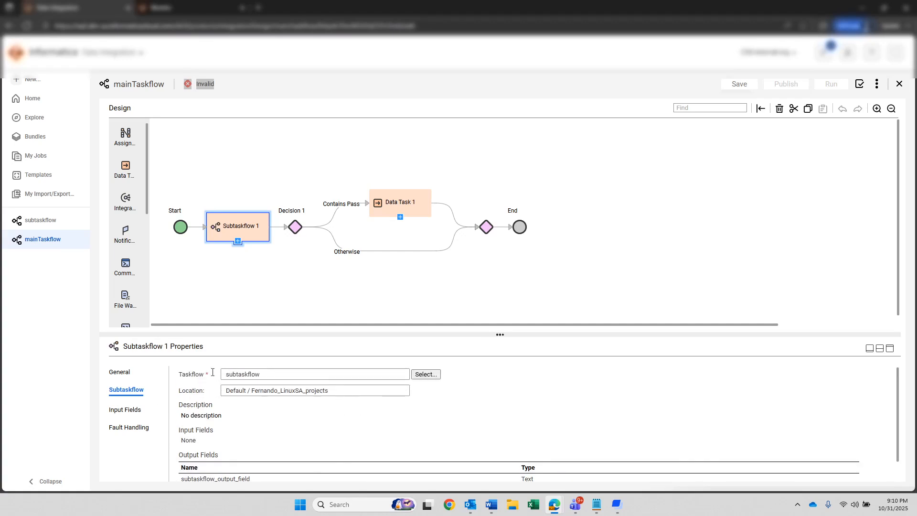
click(424, 375)
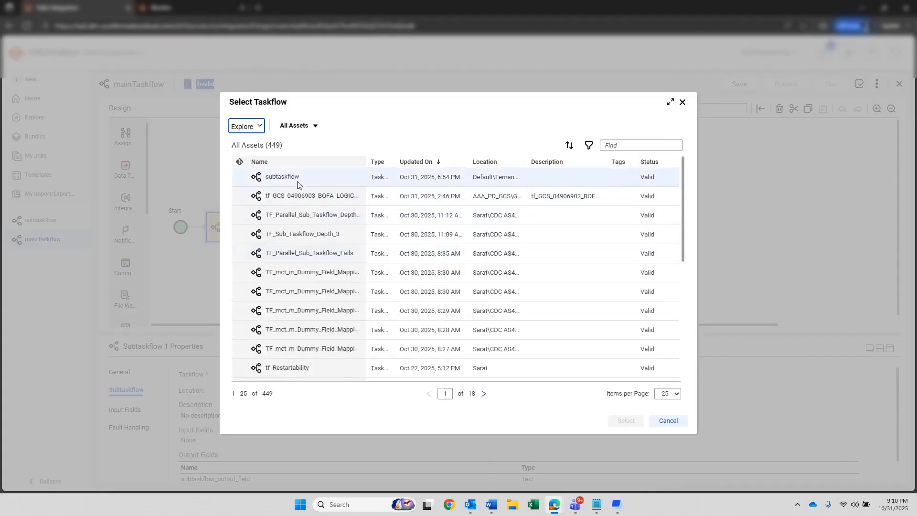
click(298, 184)
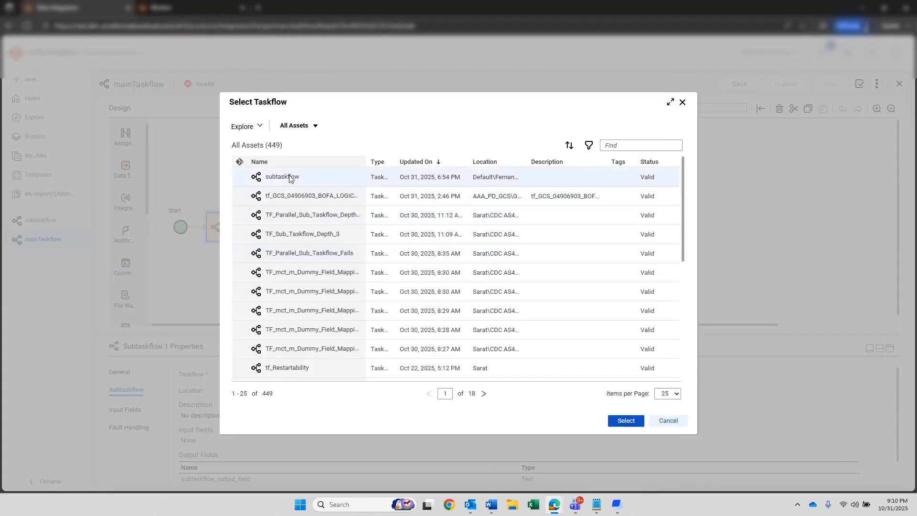
click(632, 424)
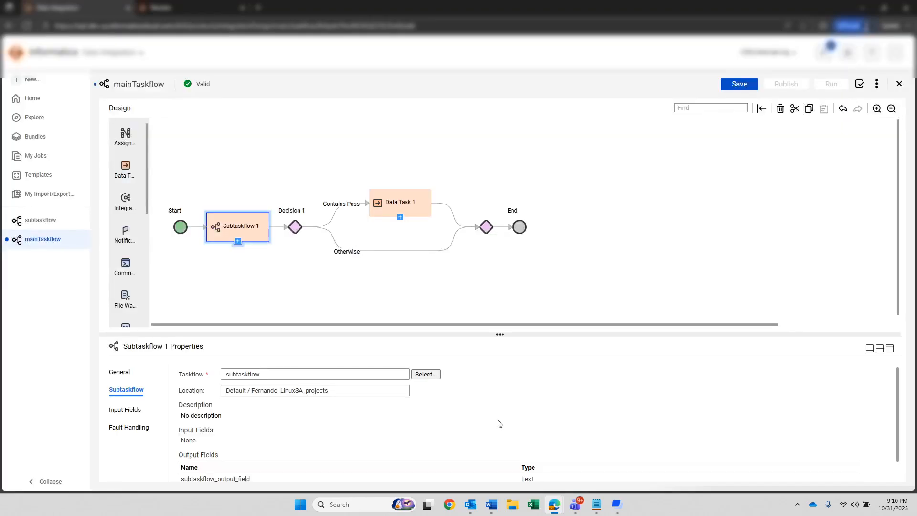
Check the refreshed output fields of the Subtaskflow 1 step for subtaskflow_field_2 and review the validity status of mainTaskflow.
scroll(485, 385, down, 1)
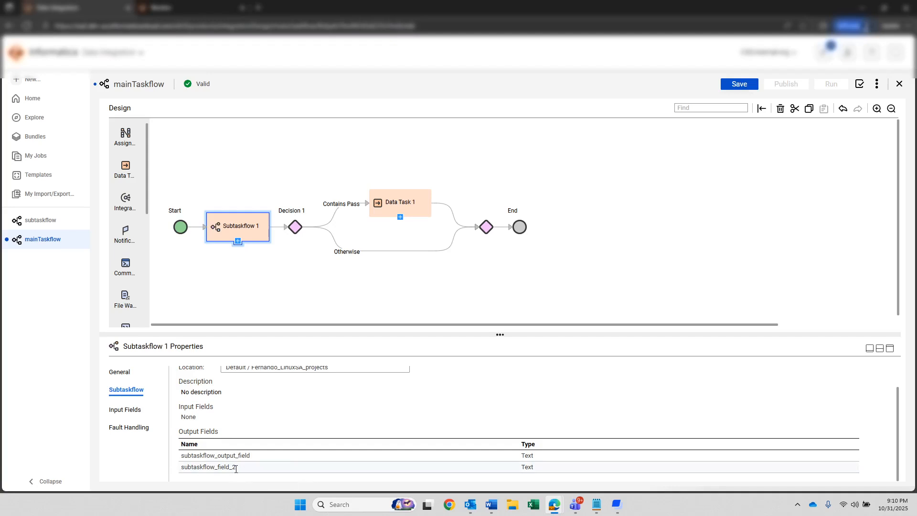
drag(234, 468, 180, 468)
click(241, 473)
drag(238, 468, 182, 464)
scroll(297, 389, up, 1)
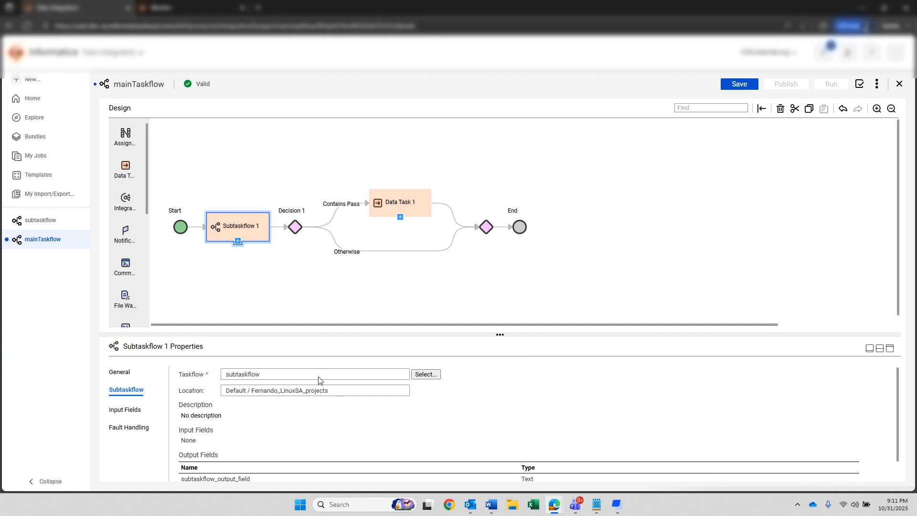
scroll(319, 380, down, 1)
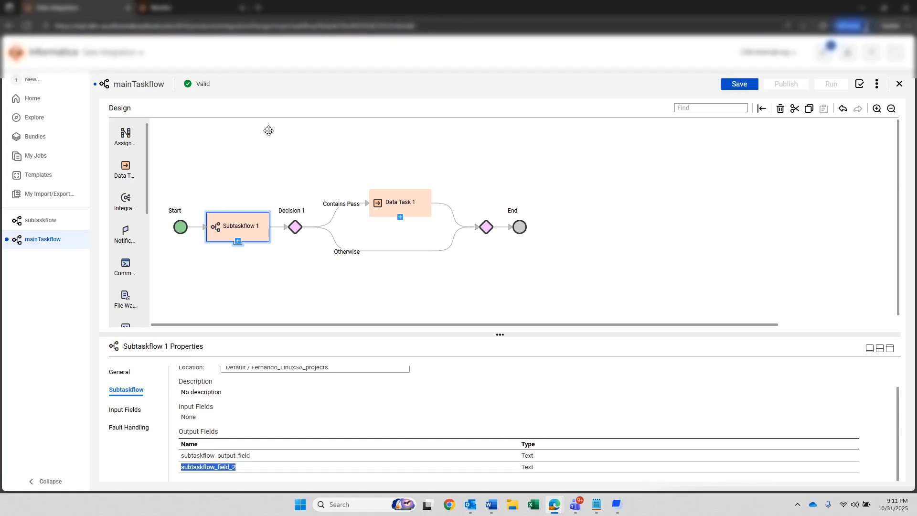
drag(190, 86, 215, 91)
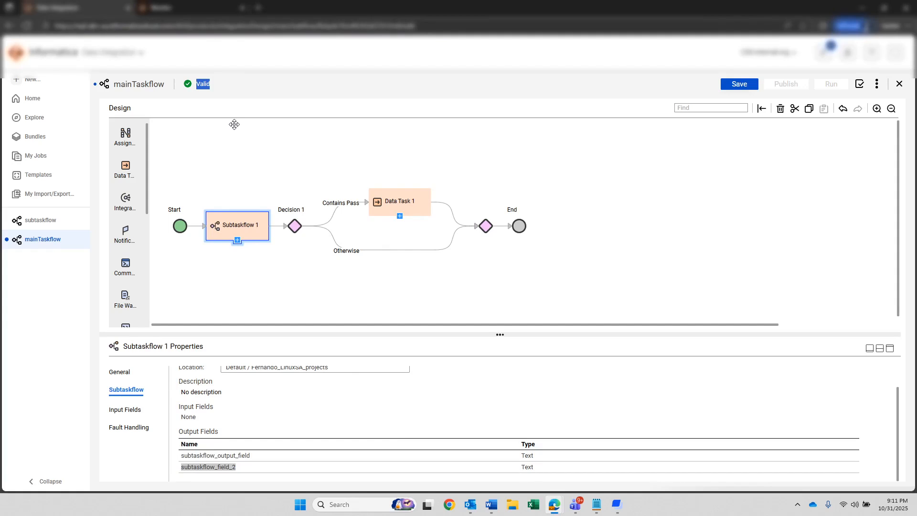
Reopen the Subtaskflow 1 step and review both listed output fields, subtaskflow_field_2 and subtaskflow_output_field.
click(252, 171)
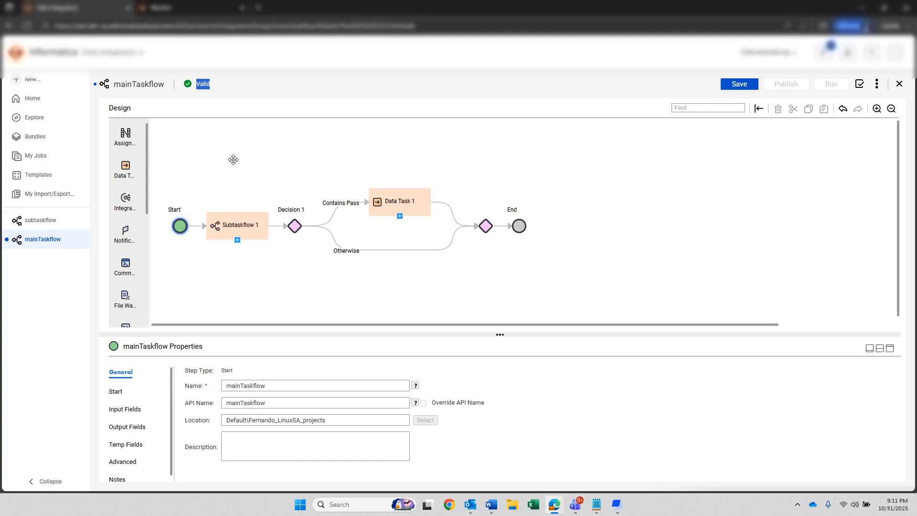
scroll(242, 278, up, 1)
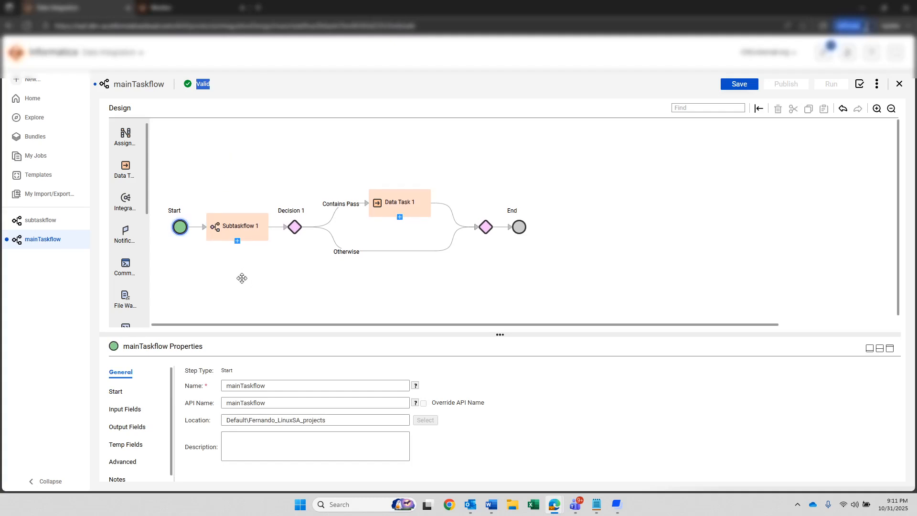
click(232, 233)
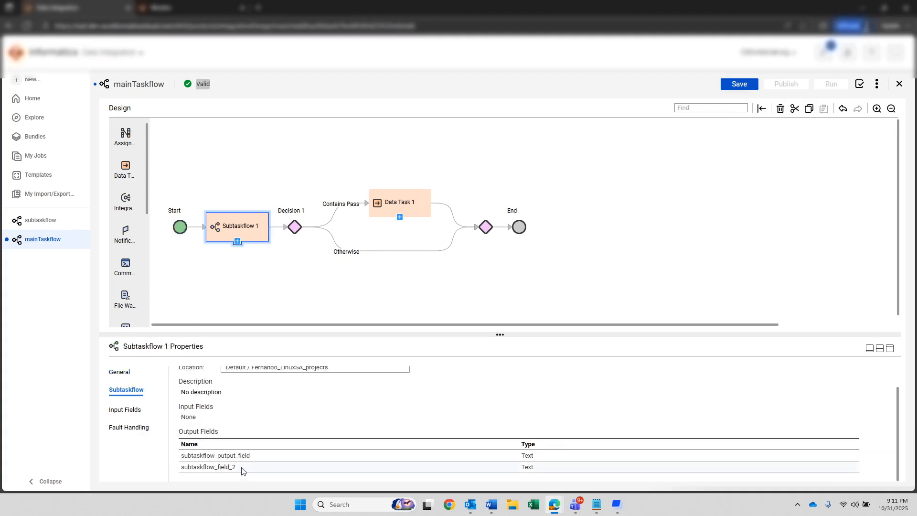
drag(242, 471, 182, 469)
click(236, 468)
drag(237, 469, 169, 466)
click(247, 477)
drag(252, 456, 183, 457)
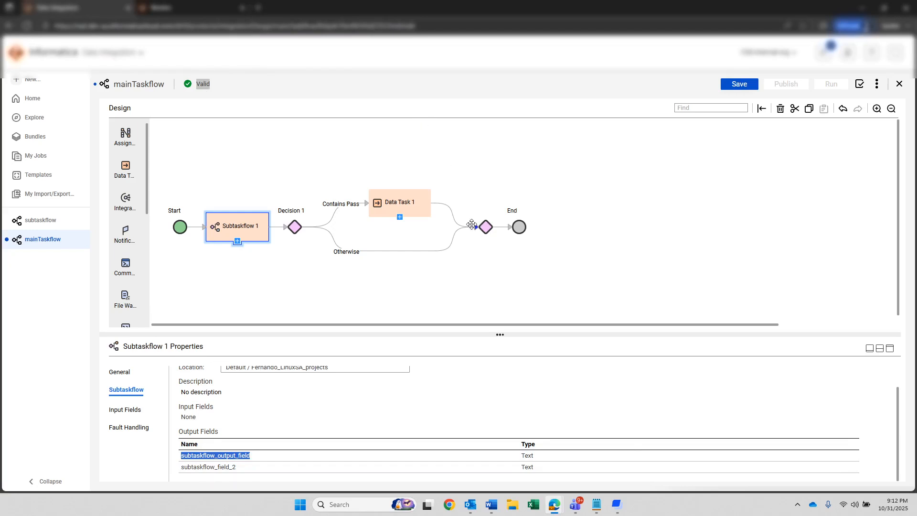
Switch to the monitored mainTaskflow run and open its Advanced View.
click(162, 7)
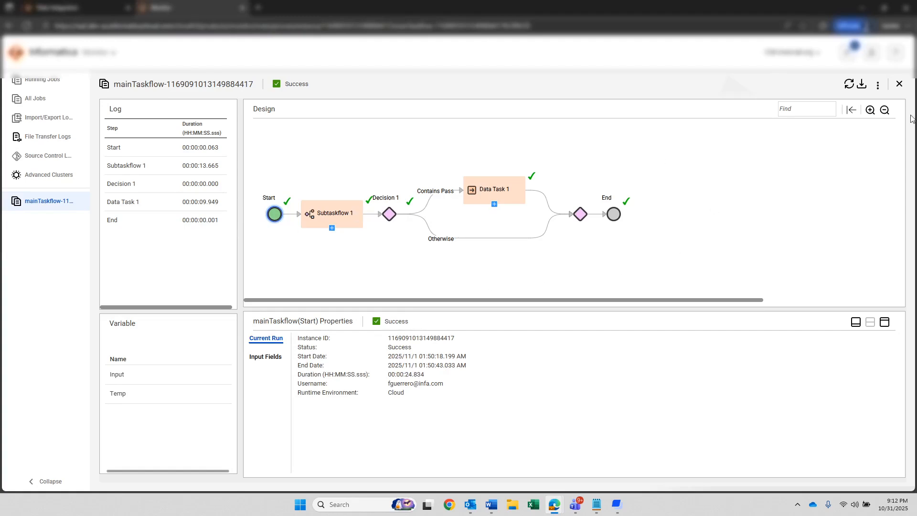
click(878, 85)
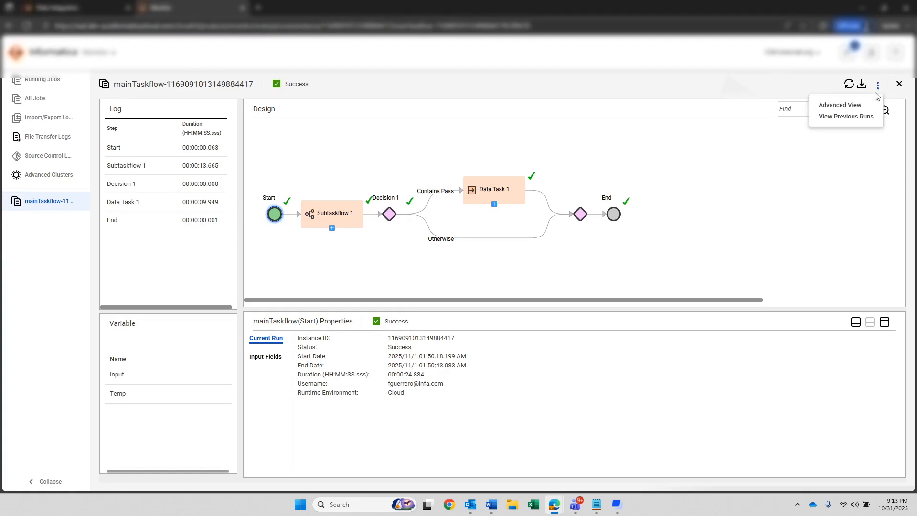
click(851, 104)
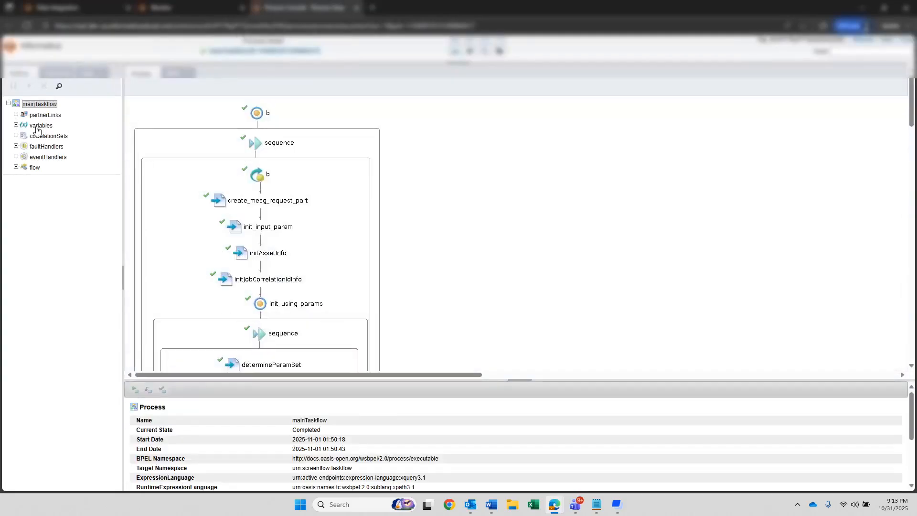
Expand the variables of the mainTaskflow process and examine the instance data of the output variable for subtaskflow_output_field.
click(38, 127)
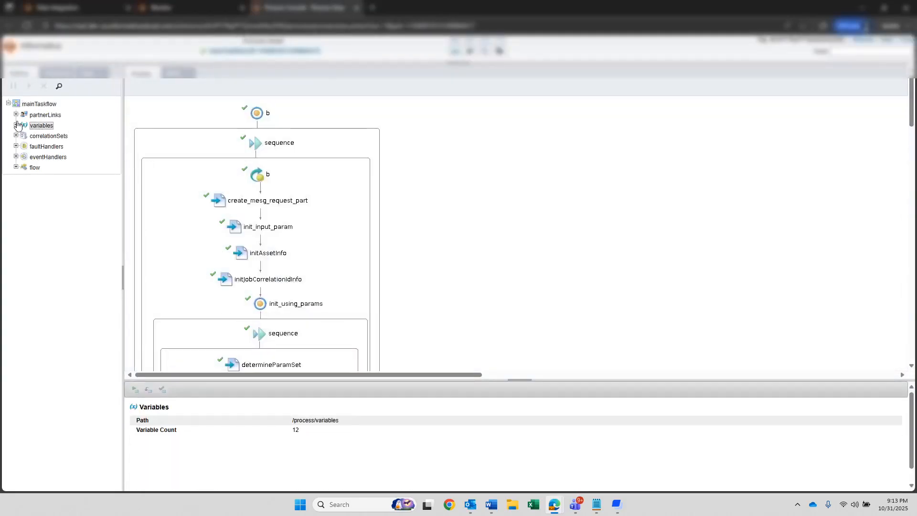
click(16, 126)
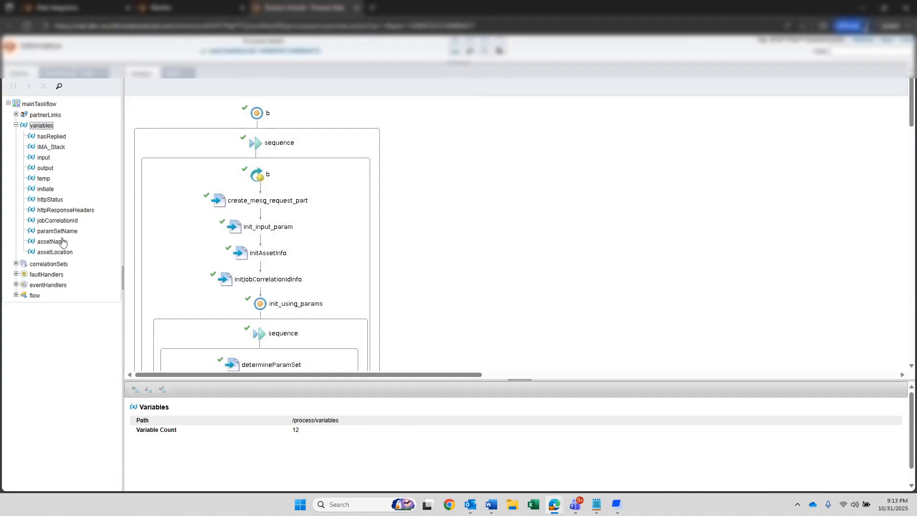
click(46, 169)
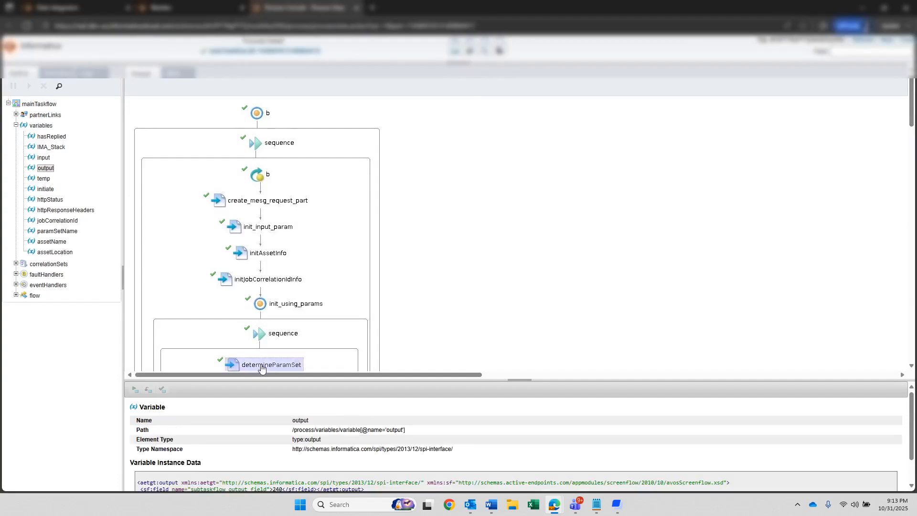
scroll(261, 368, down, 5)
scroll(229, 465, down, 1)
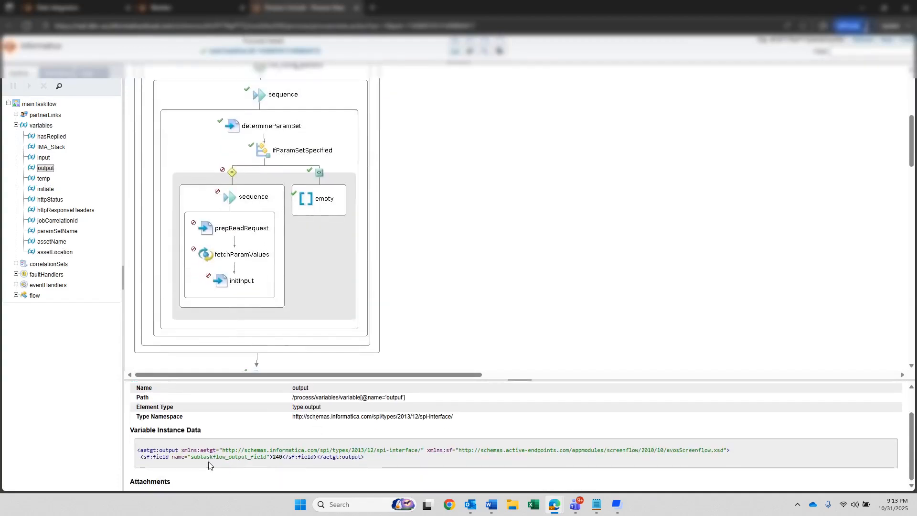
drag(285, 457, 190, 460)
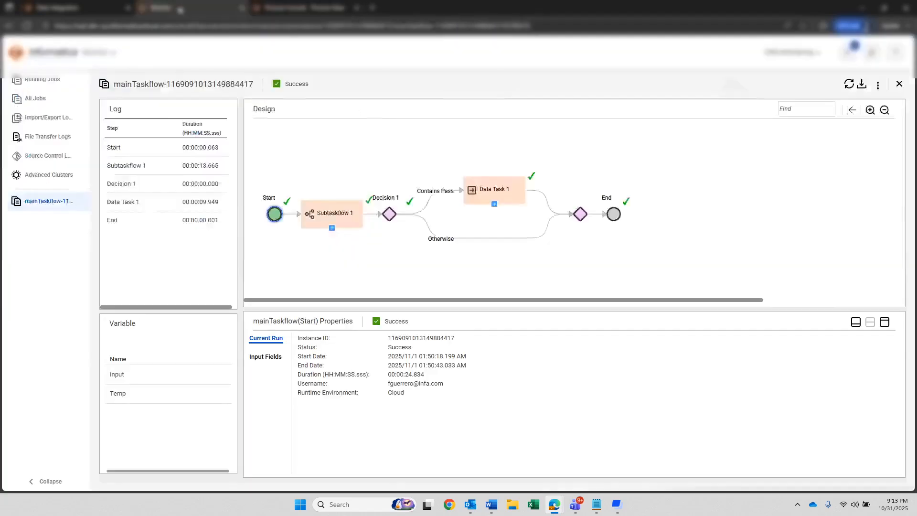
Return to subtaskflow and check the formula assigned to subtaskflow_output_field in the Assignment 1 step.
click(181, 9)
click(76, 10)
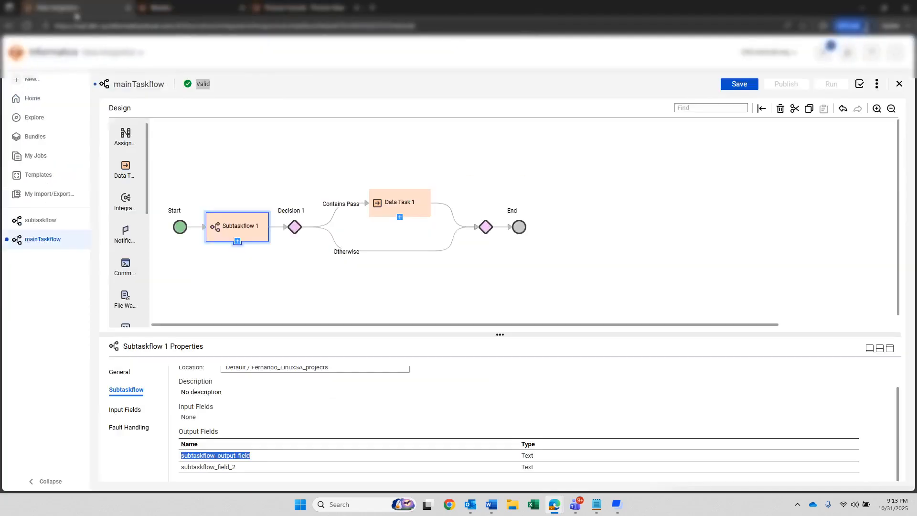
click(44, 221)
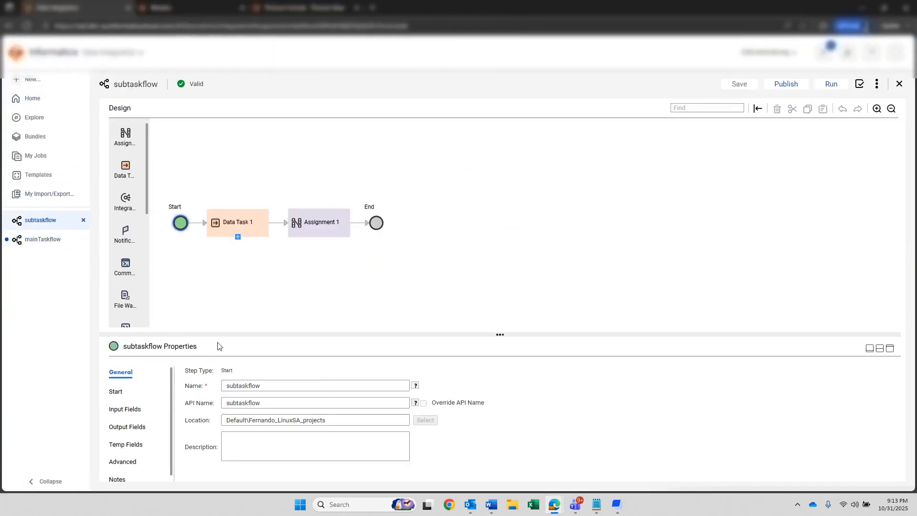
click(318, 234)
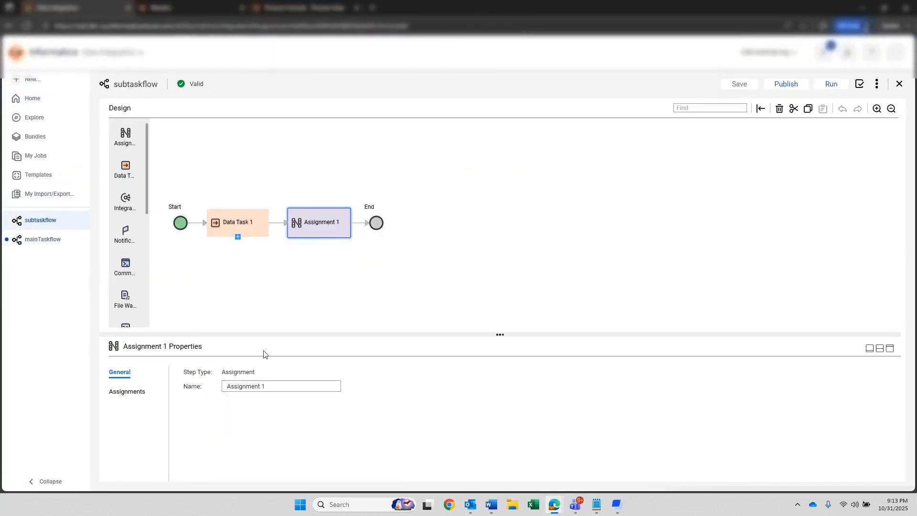
click(136, 393)
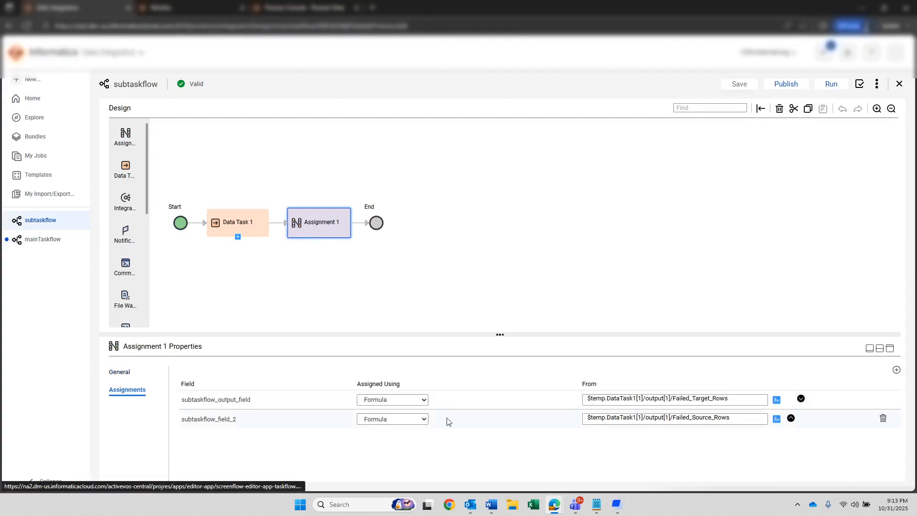
double_click(712, 399)
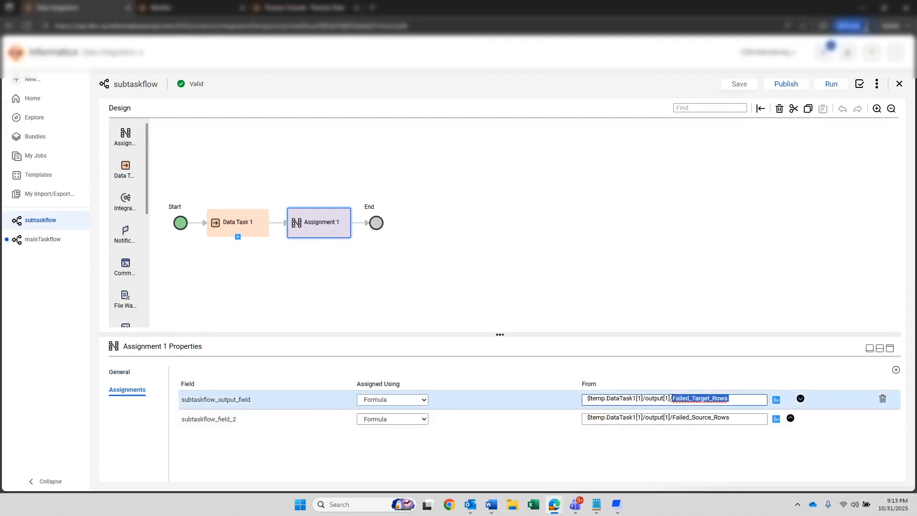
Compare the process's output variable data with the Assignment 1 formulas and return to the monitored mainTaskflow run.
click(296, 7)
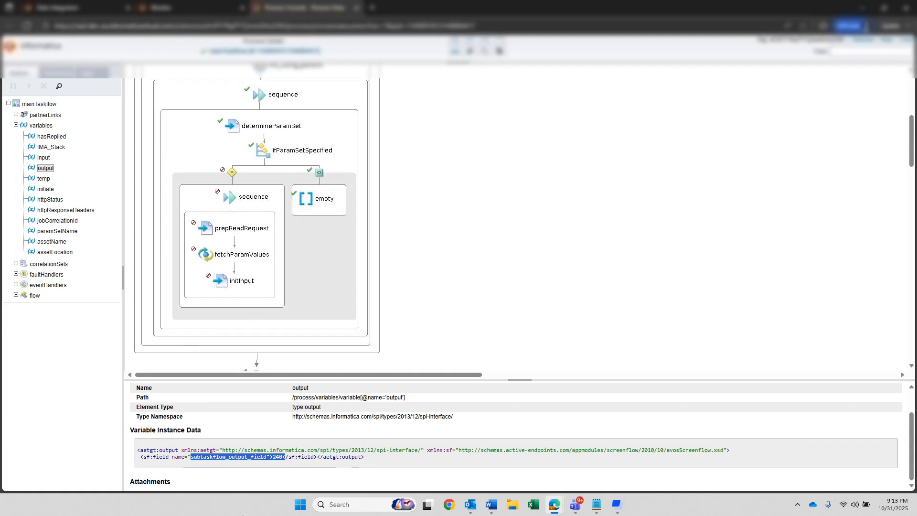
click(186, 11)
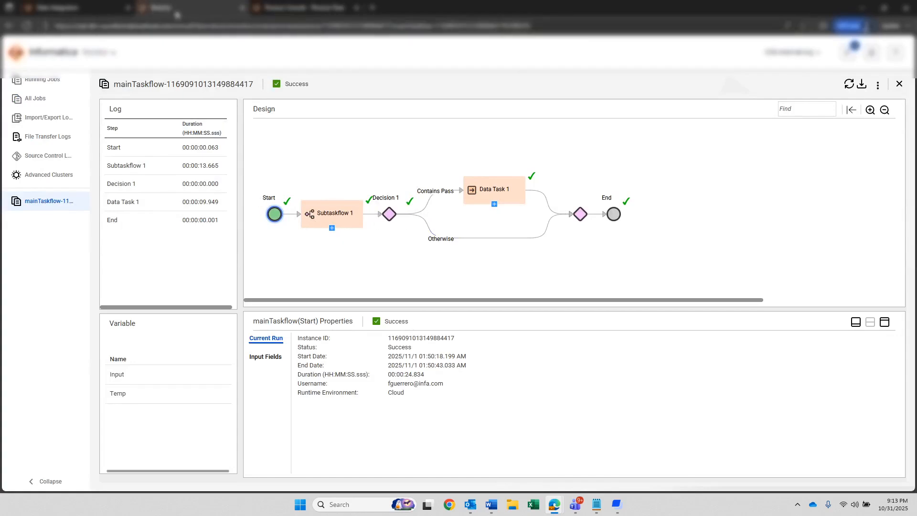
click(96, 8)
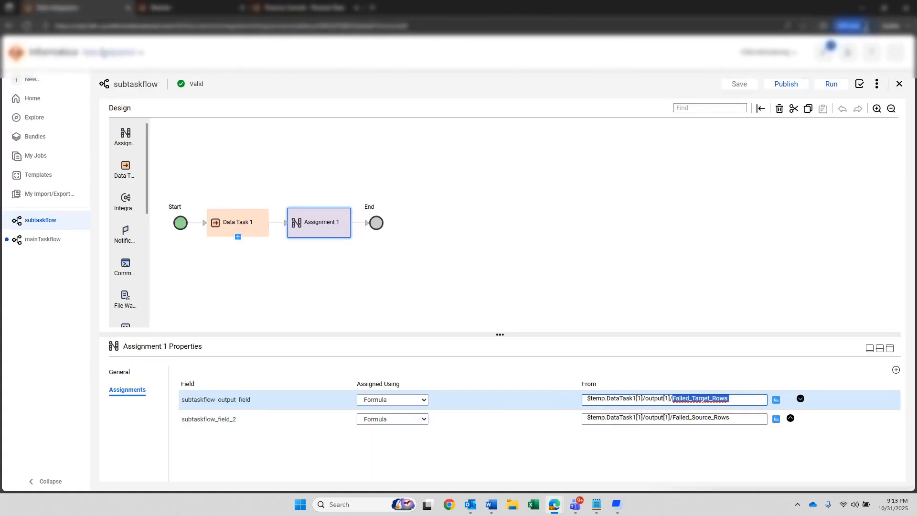
click(187, 7)
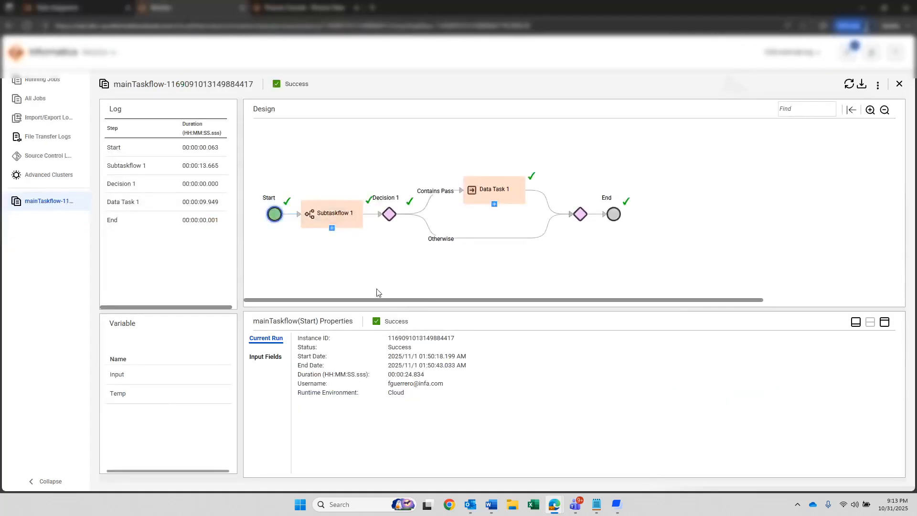
Return to mainTaskflow in the Data Integration designer, save it with the refreshed subtaskflow reference, and publish it.
click(96, 8)
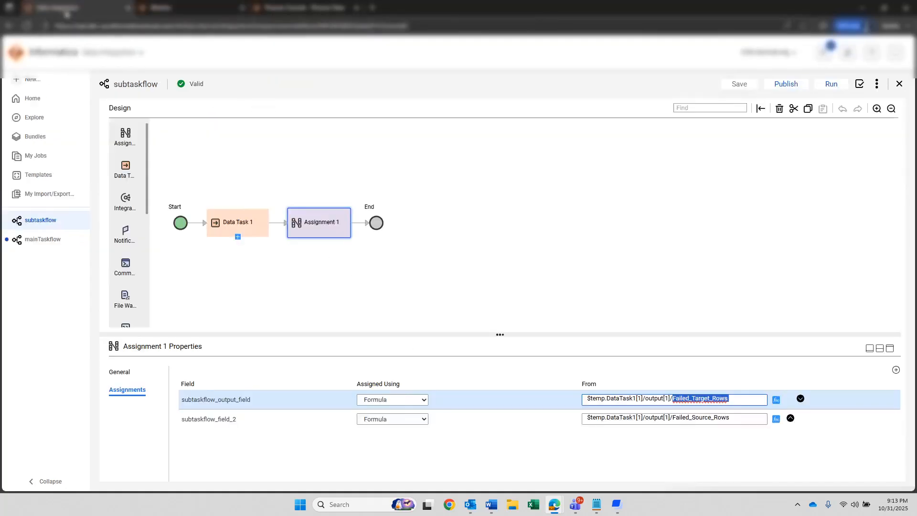
click(43, 242)
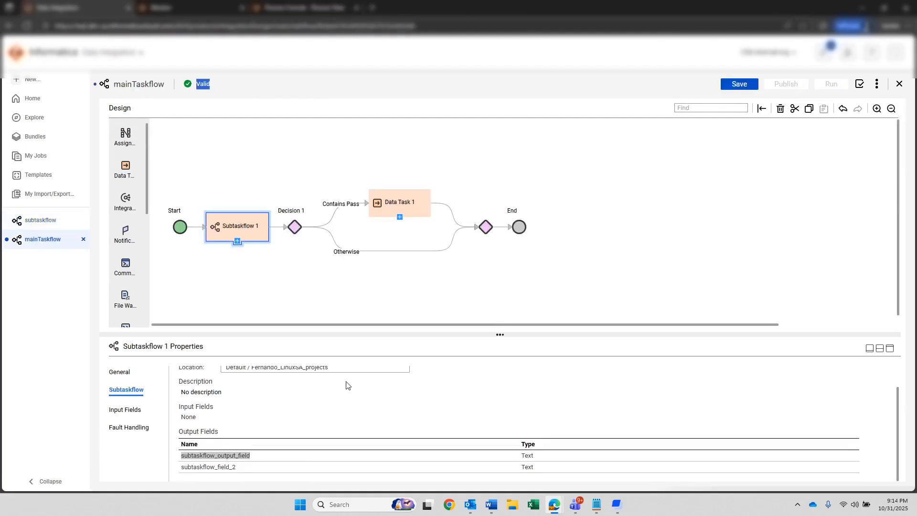
scroll(345, 385, up, 1)
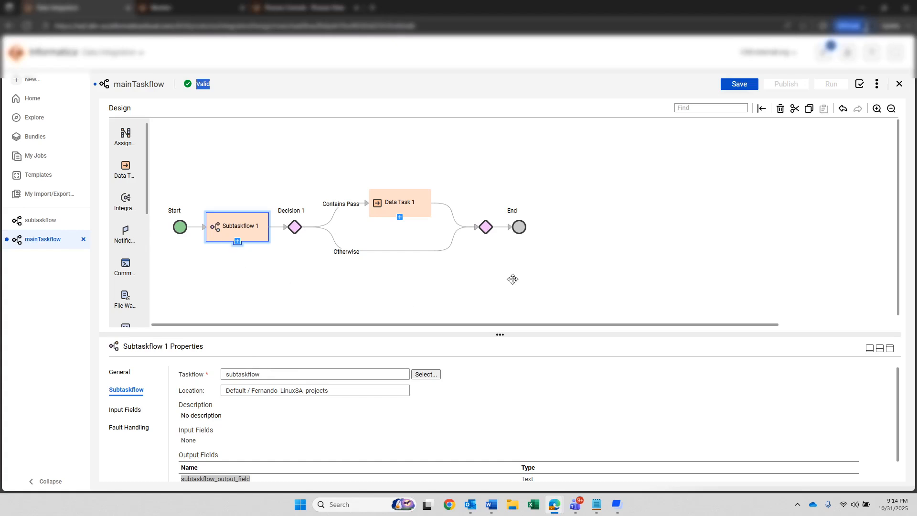
click(745, 86)
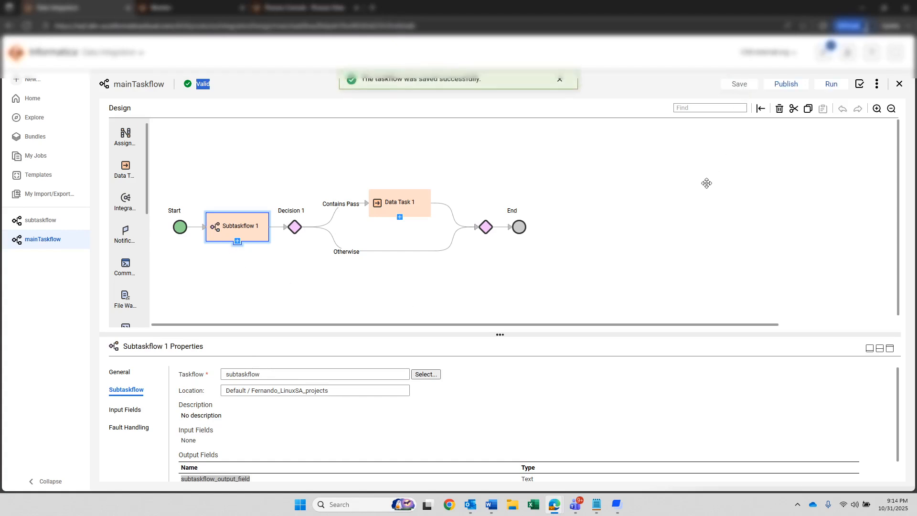
click(787, 84)
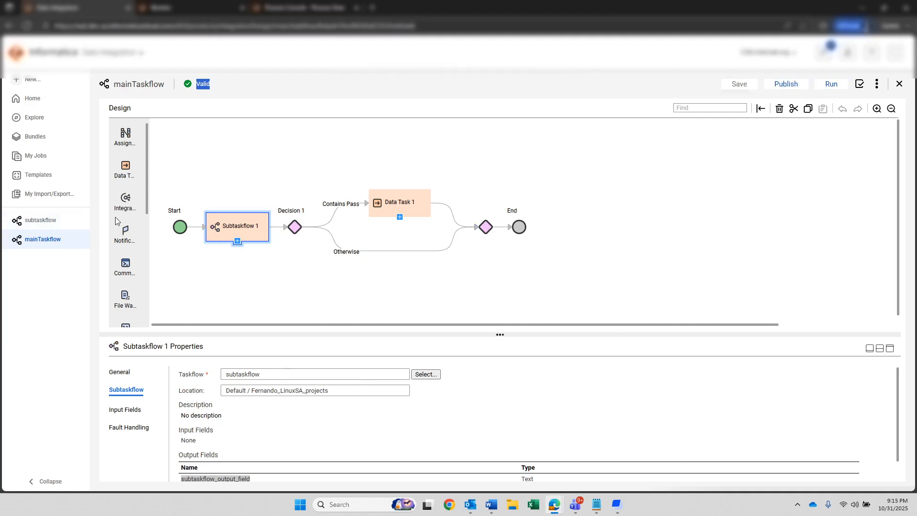
Review the formula on subtaskflow_output_field that the Decision 1 step evaluates, leaving the expression unedited.
click(294, 229)
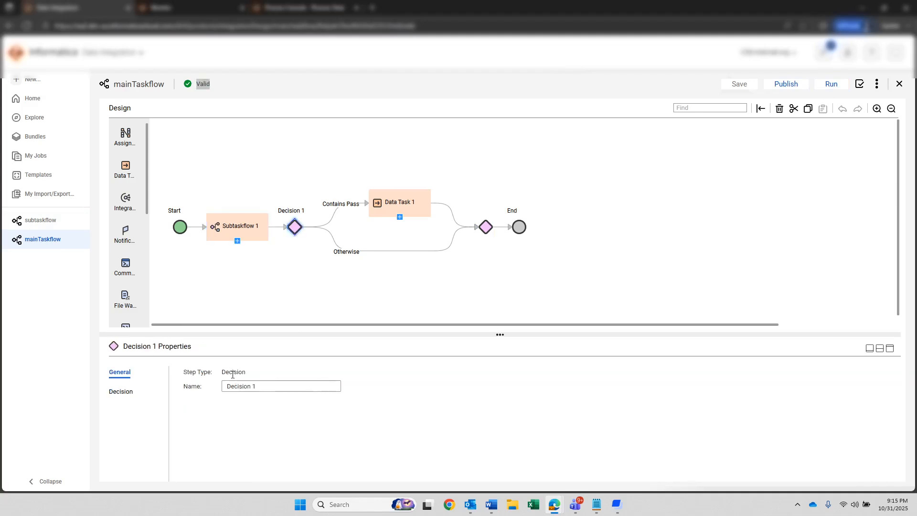
click(121, 389)
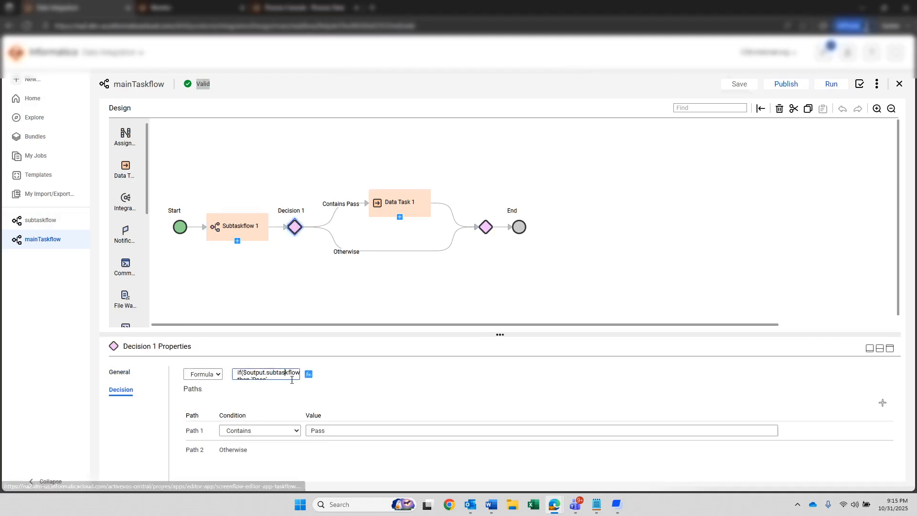
click(311, 375)
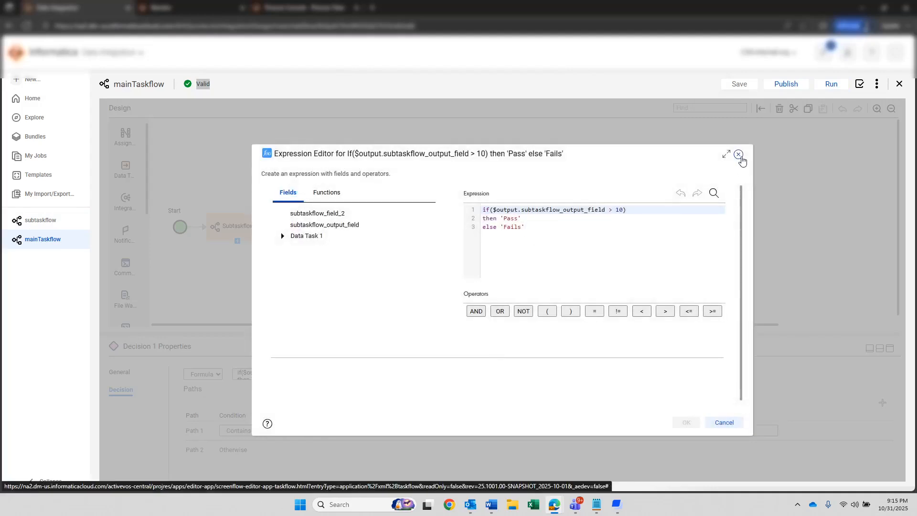
click(739, 155)
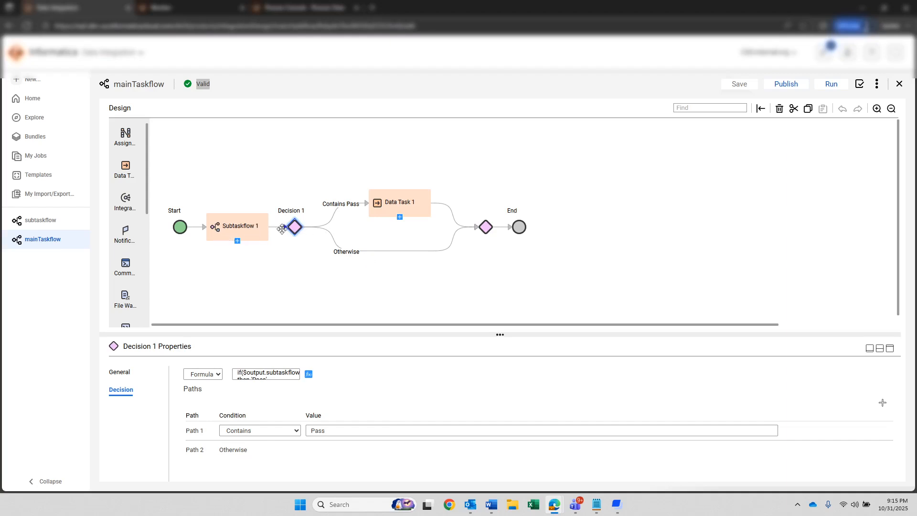
Run mainTaskflow and open the details of its newest run from the running jobs in Monitor.
click(830, 86)
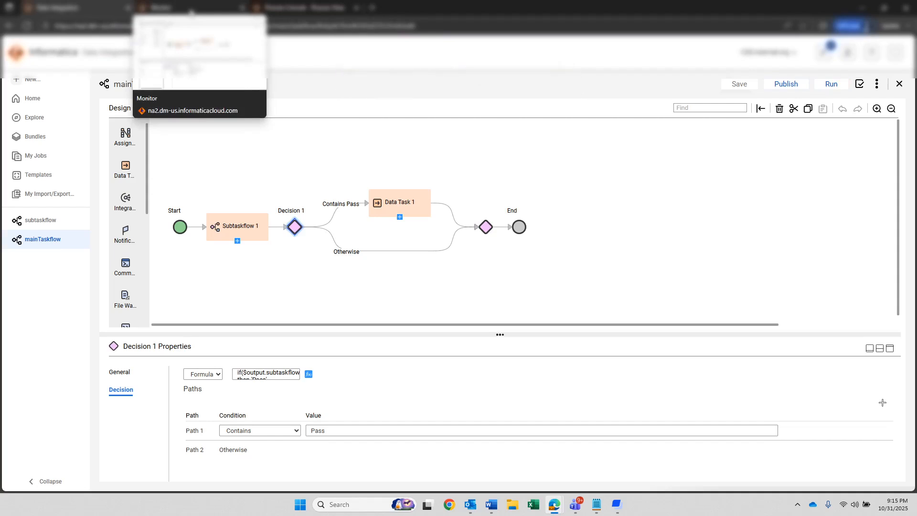
click(191, 10)
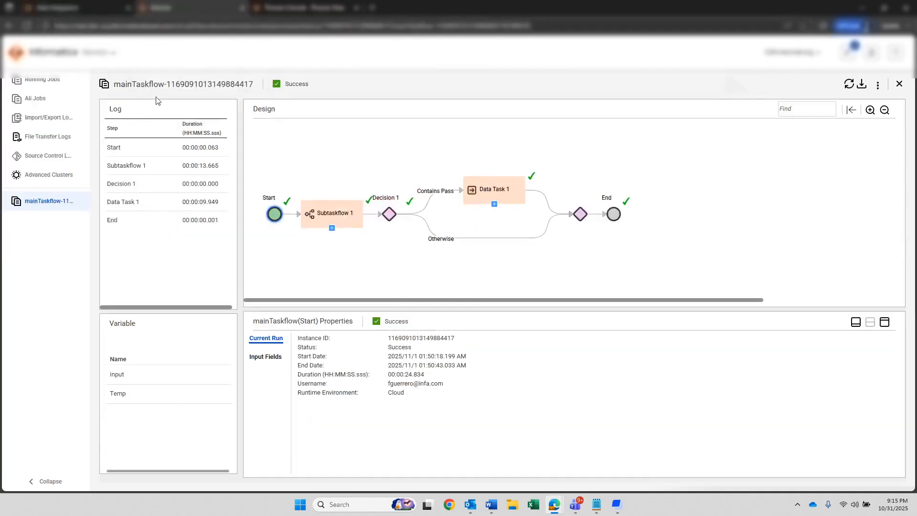
click(50, 82)
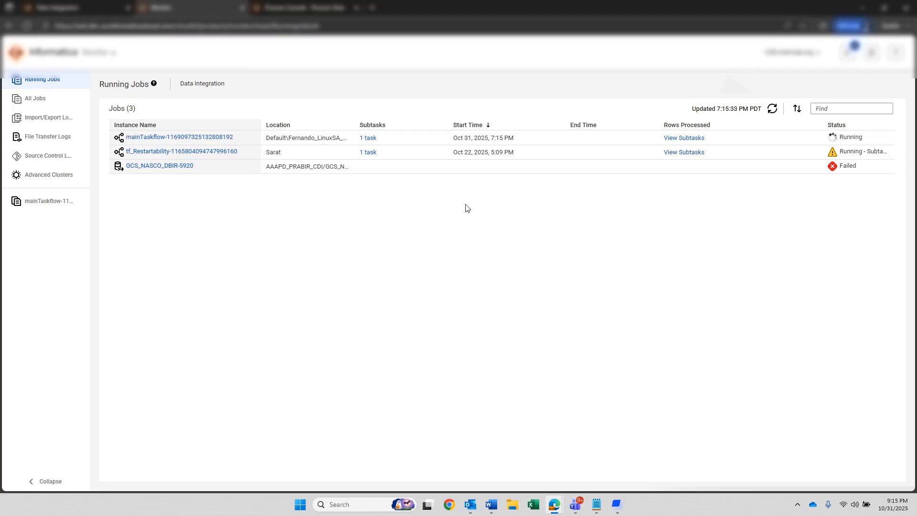
click(774, 109)
click(179, 138)
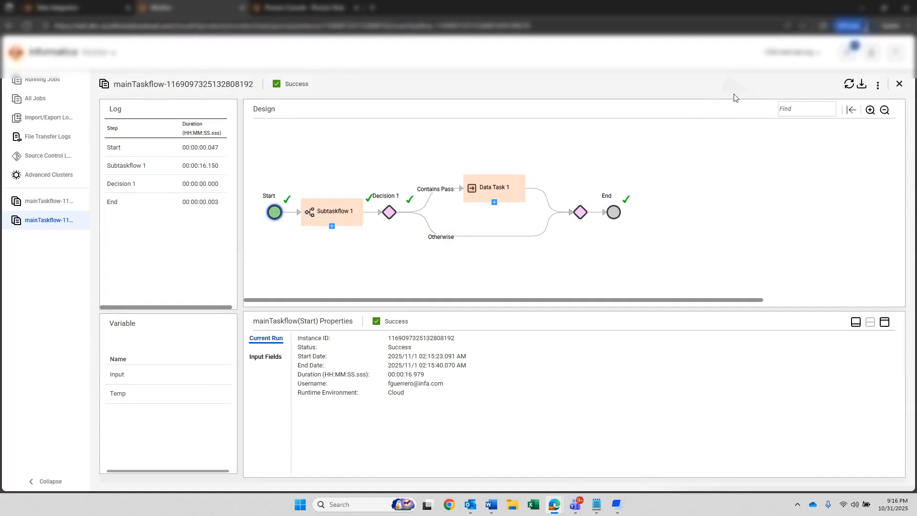
Open the Advanced View of the new run and examine the output variable's instance data for subtaskflow_field_2.
click(880, 86)
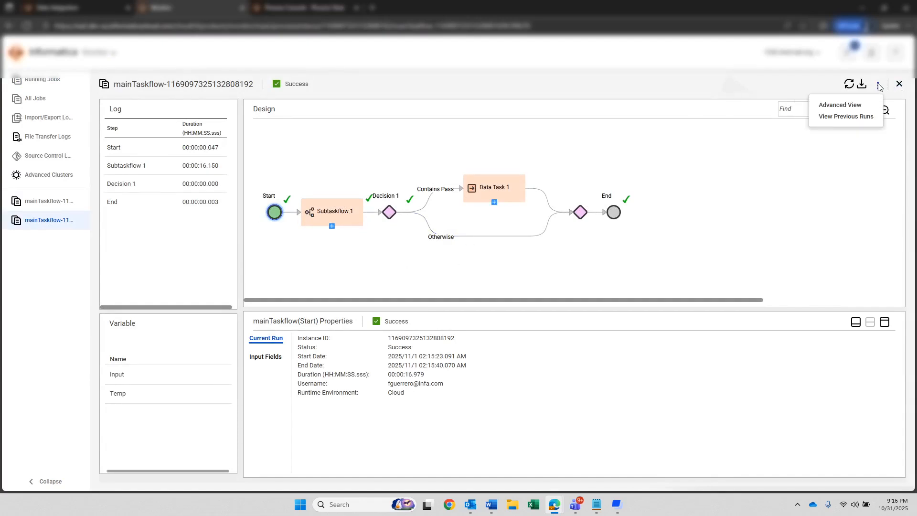
click(840, 106)
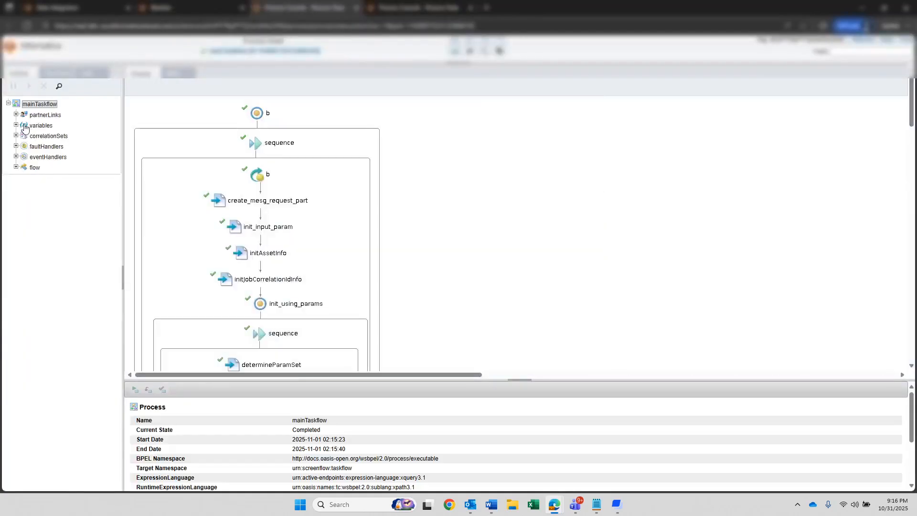
click(16, 125)
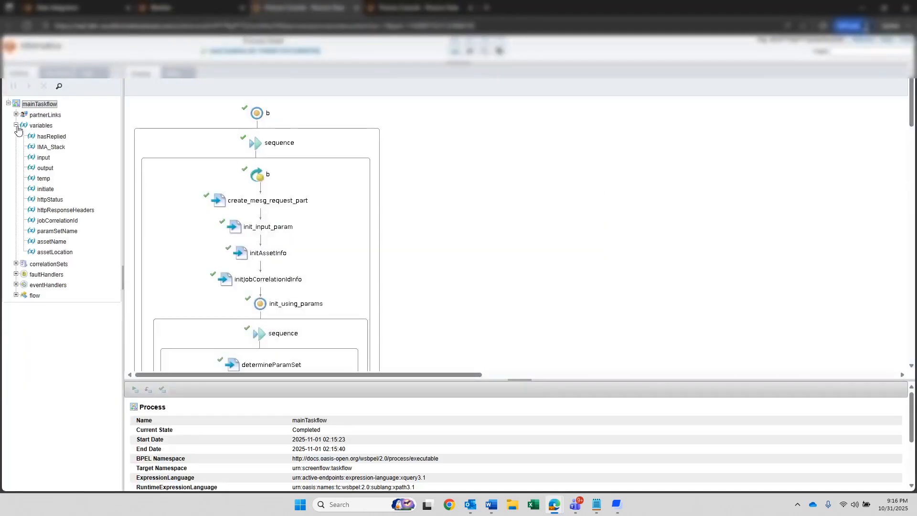
click(49, 170)
scroll(331, 413, down, 2)
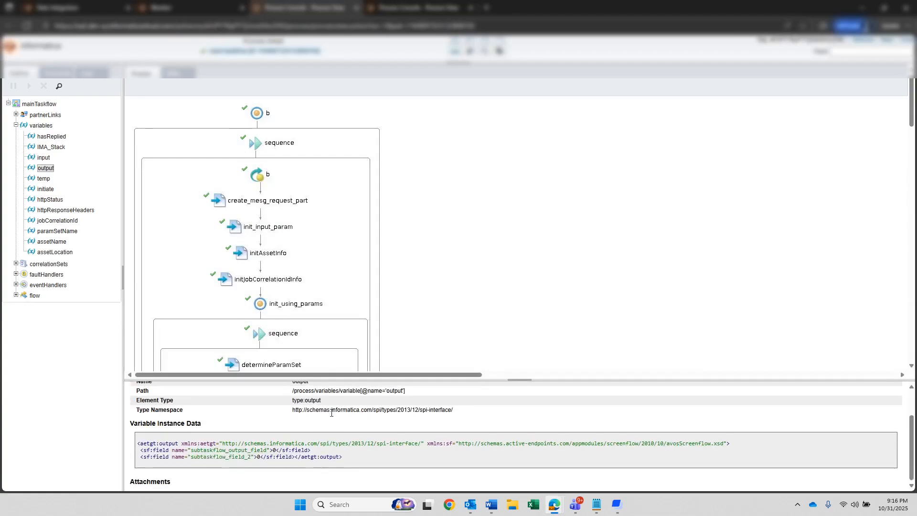
drag(195, 458, 264, 457)
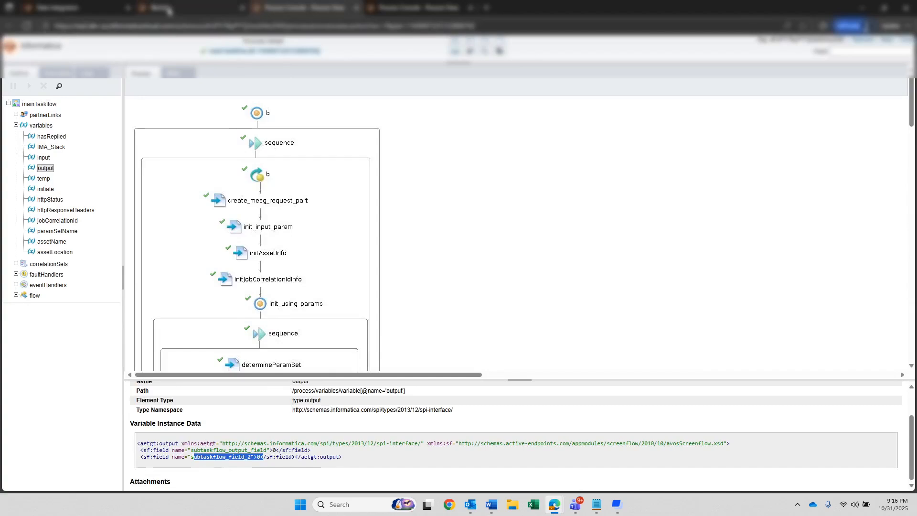
Return to the designer and review the Subtaskflow 1 step in mainTaskflow and the Assignment 1 formulas in subtaskflow.
click(66, 8)
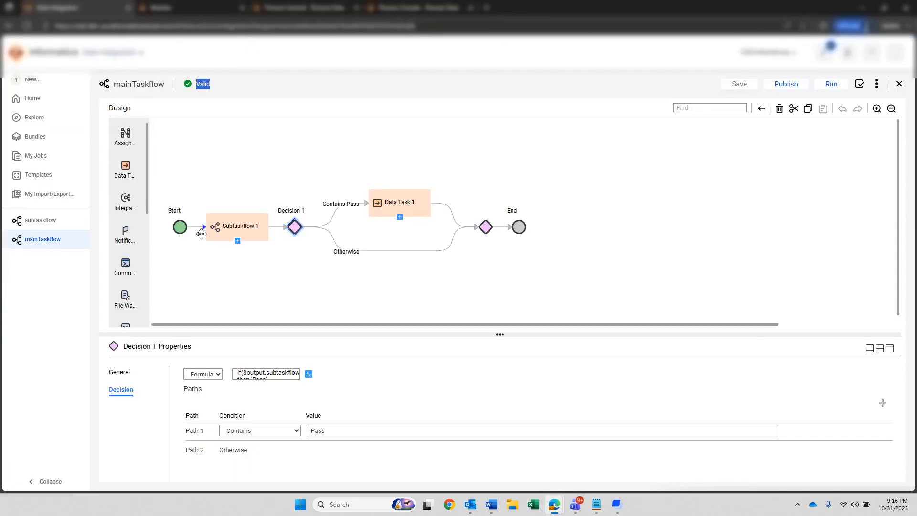
click(244, 234)
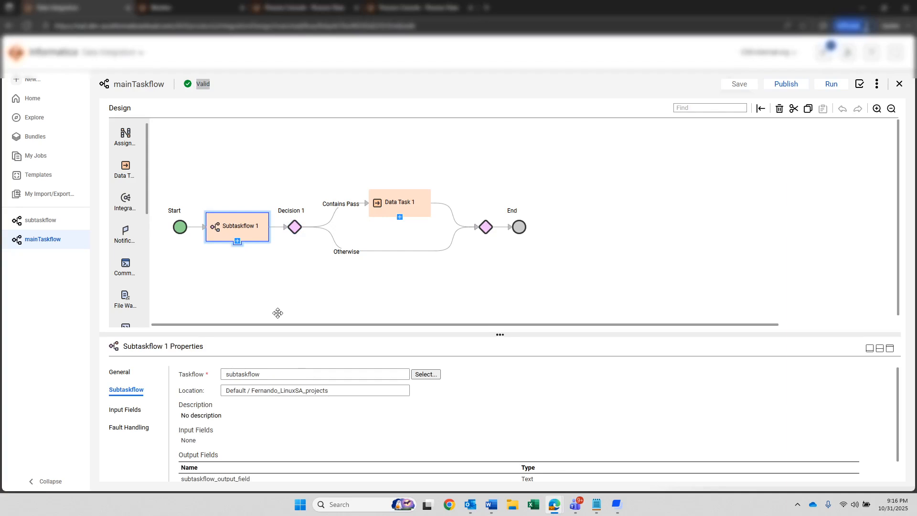
click(41, 222)
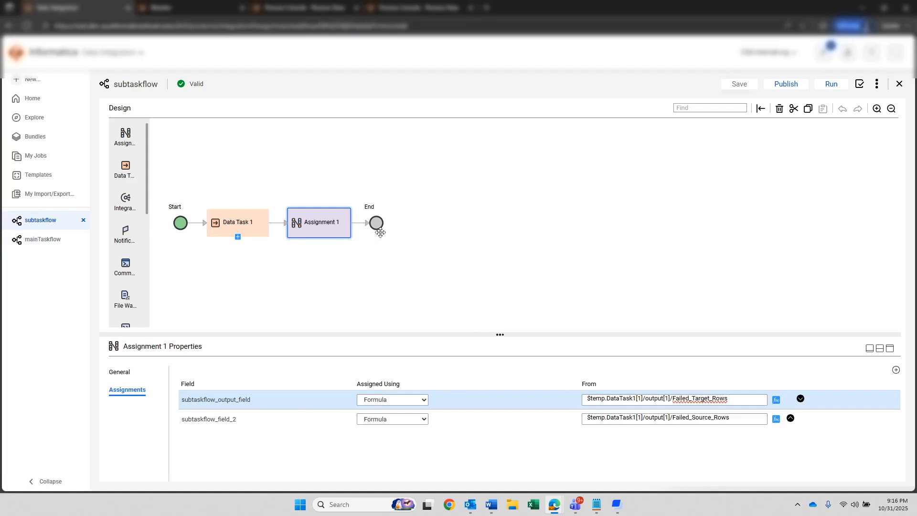
click(215, 285)
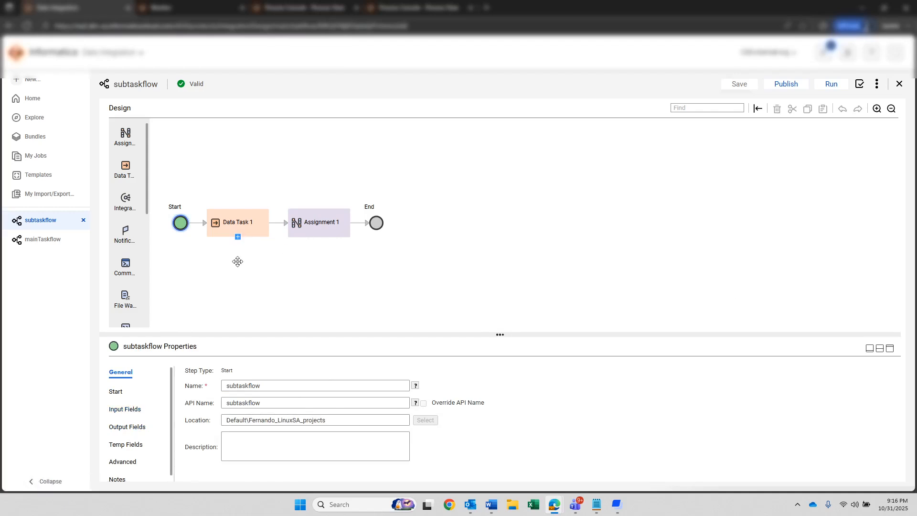
Switch to mainTaskflow and check that subtaskflow_field_2 is among the output fields of the Subtaskflow 1 step.
click(46, 240)
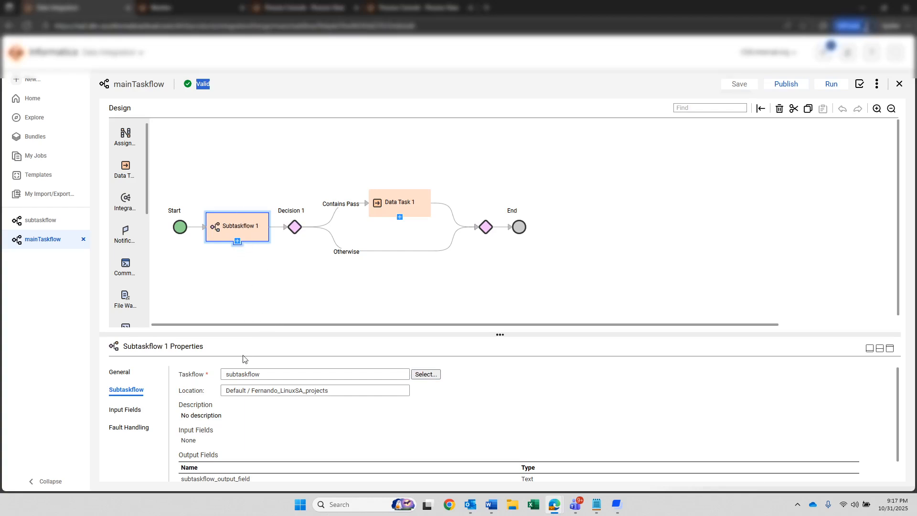
scroll(281, 440, down, 1)
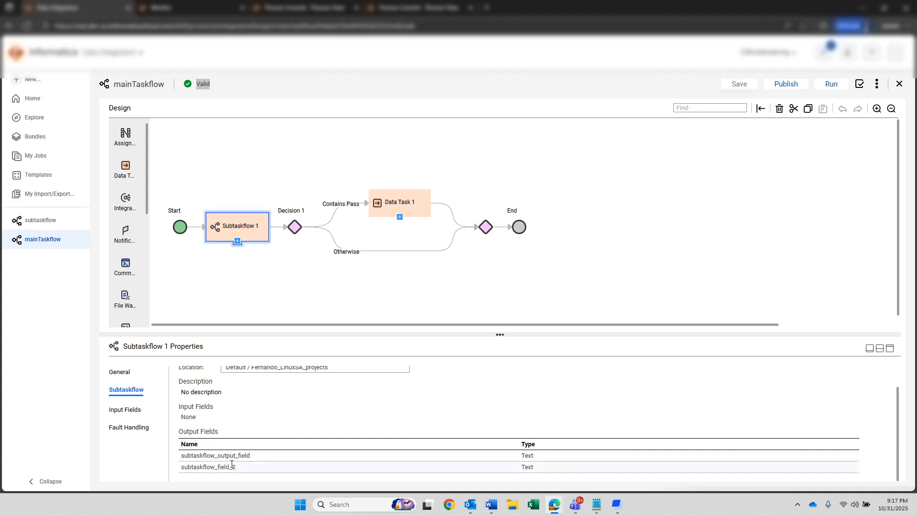
drag(241, 467, 184, 465)
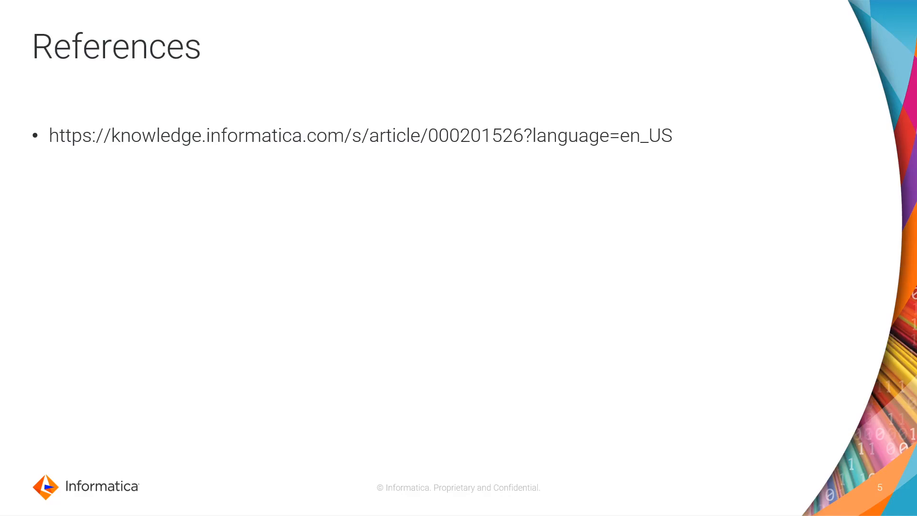
key(Right)
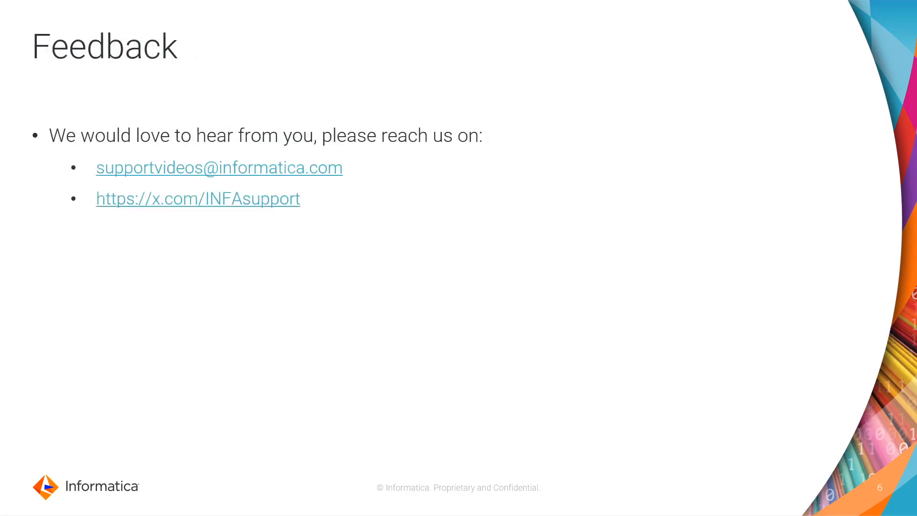